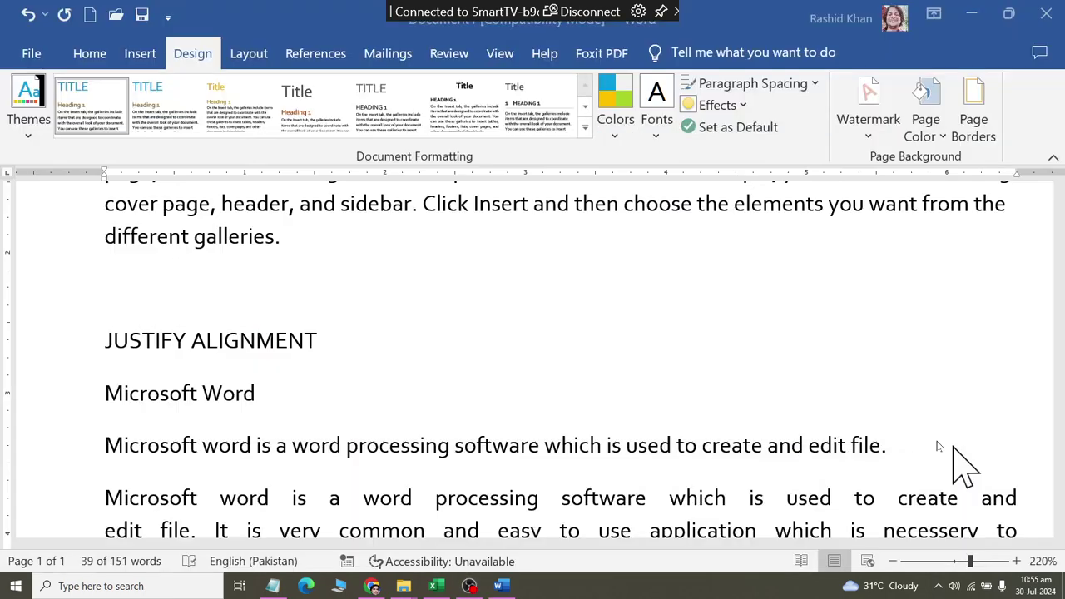
Type 'Styles or formats' and 'Manual Styles or Manual Format' as two new lines before 'Video'.
scroll(563, 340, up, 1)
scroll(582, 311, up, 3)
click(87, 57)
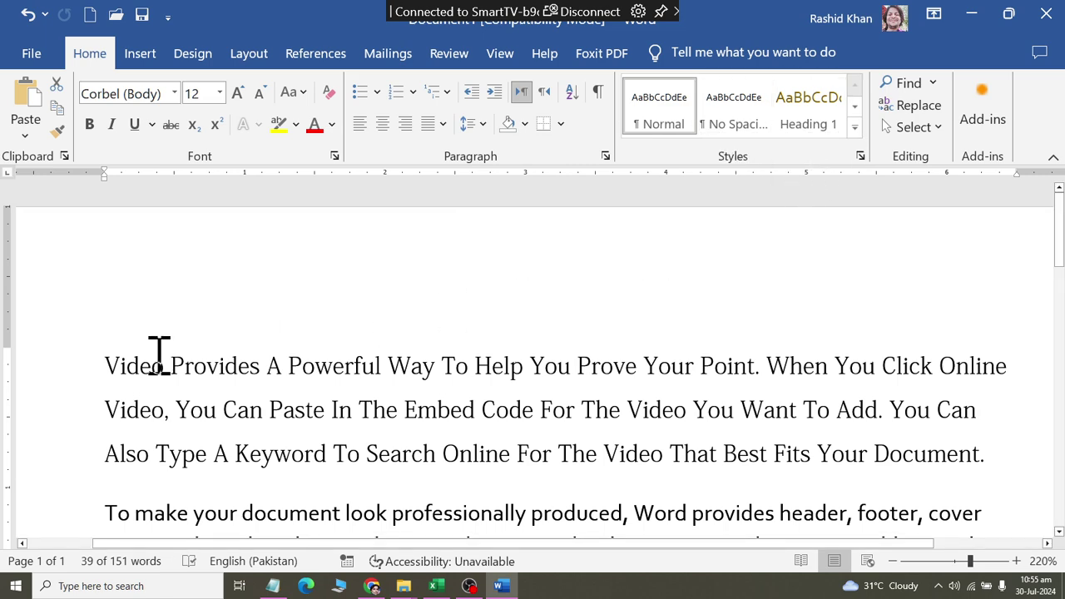
click(106, 366)
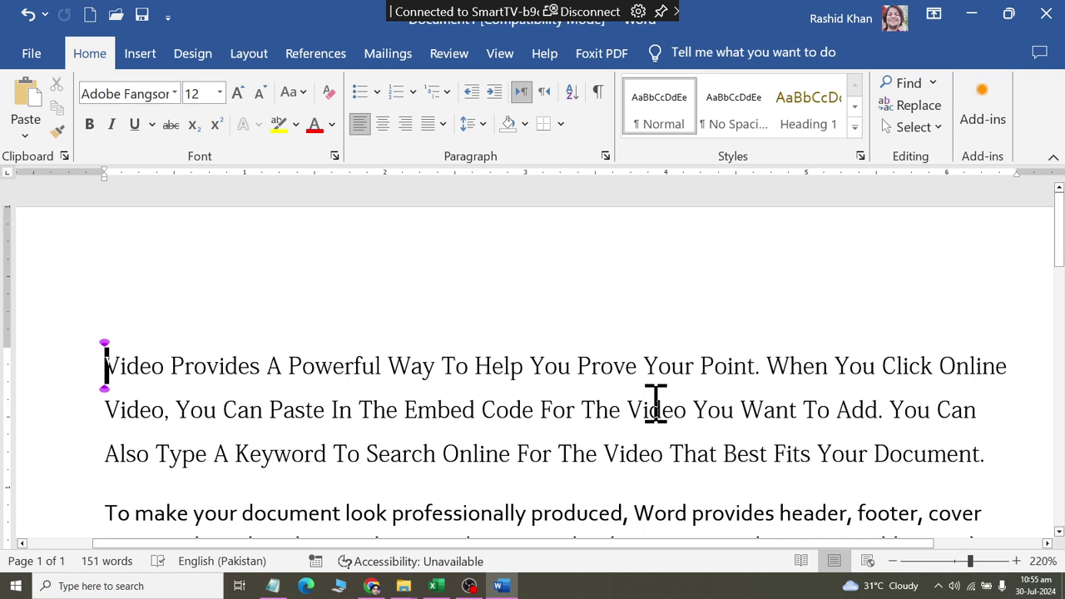
key(Return)
text(style)
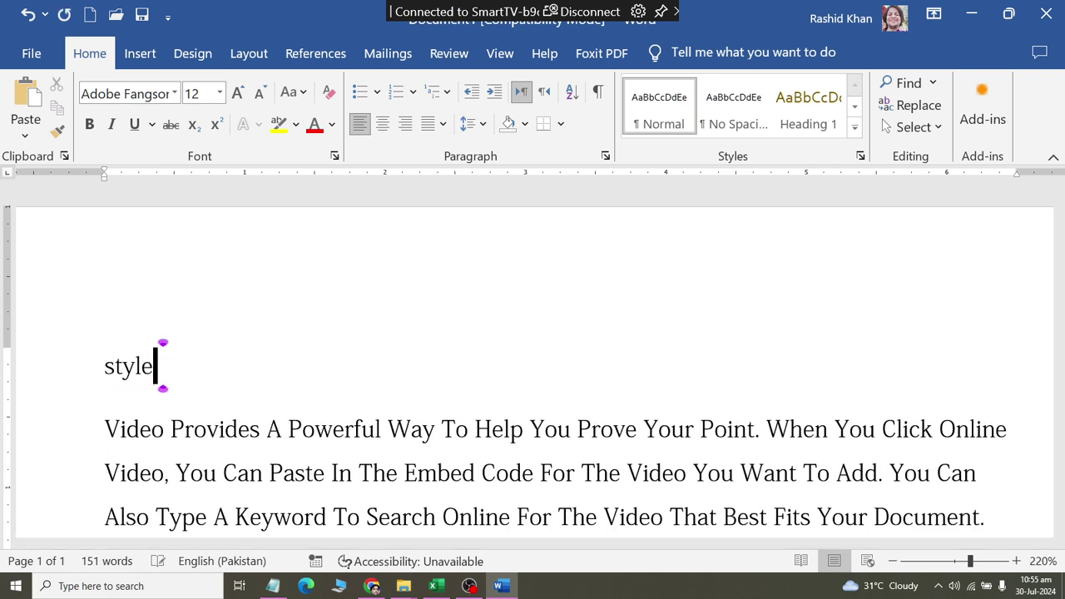
text(s o)
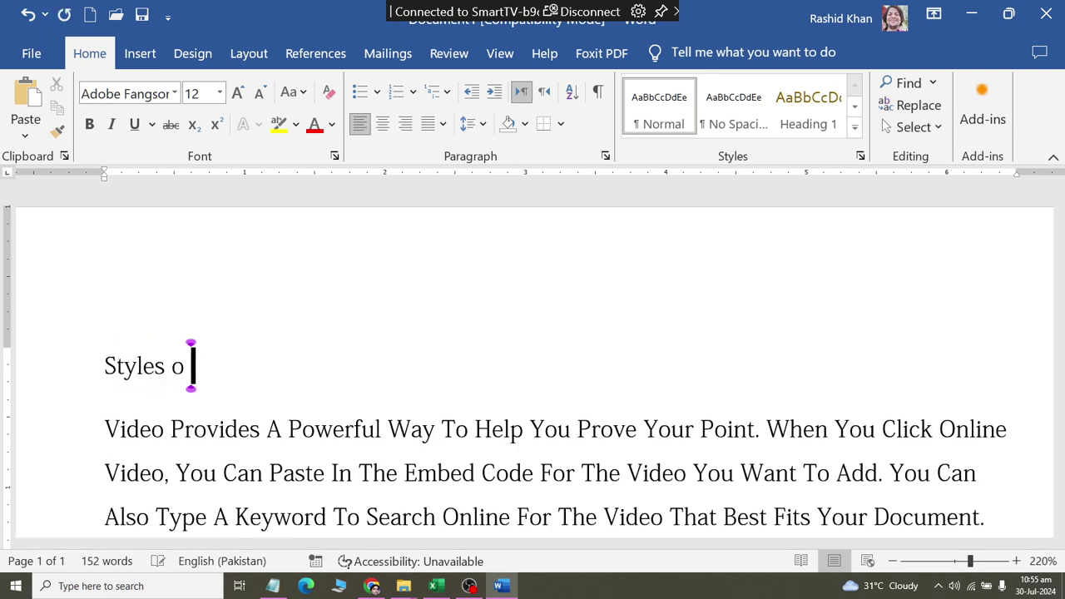
text(r formats)
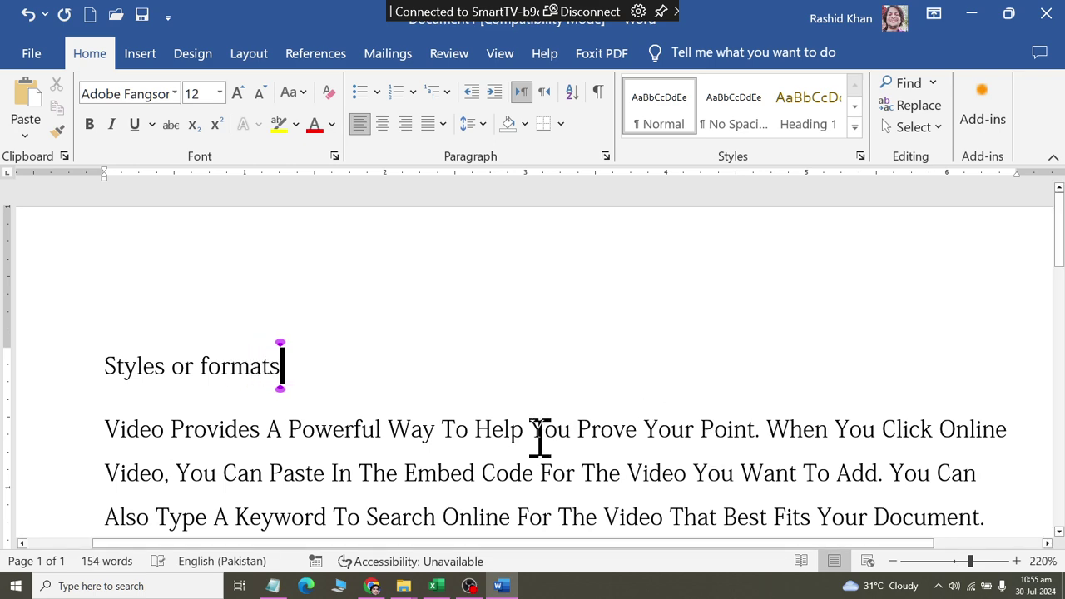
key(Return)
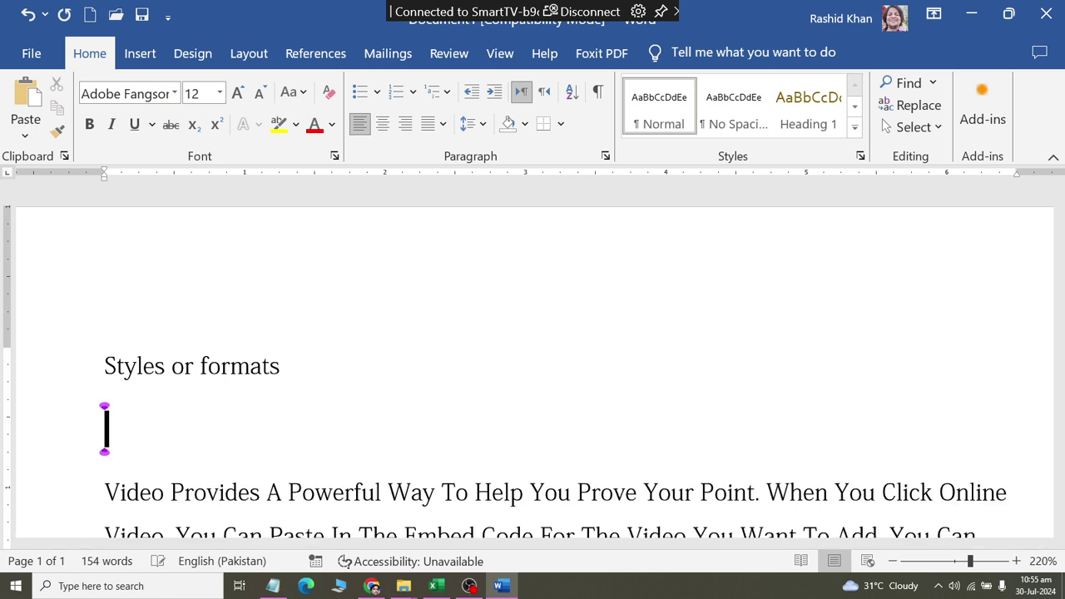
text(Manual )
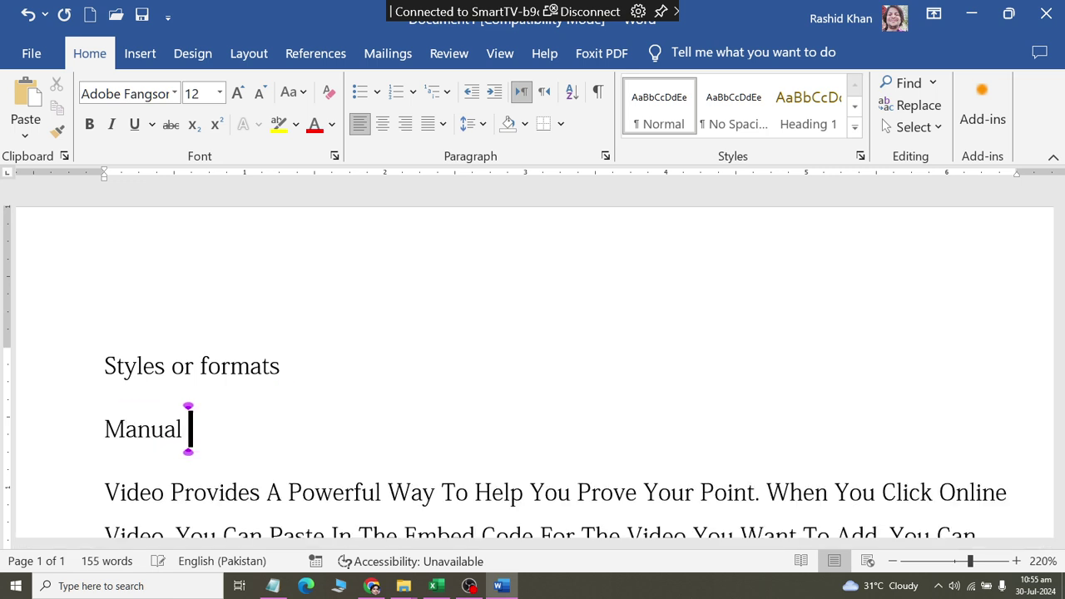
text(Styles or Man)
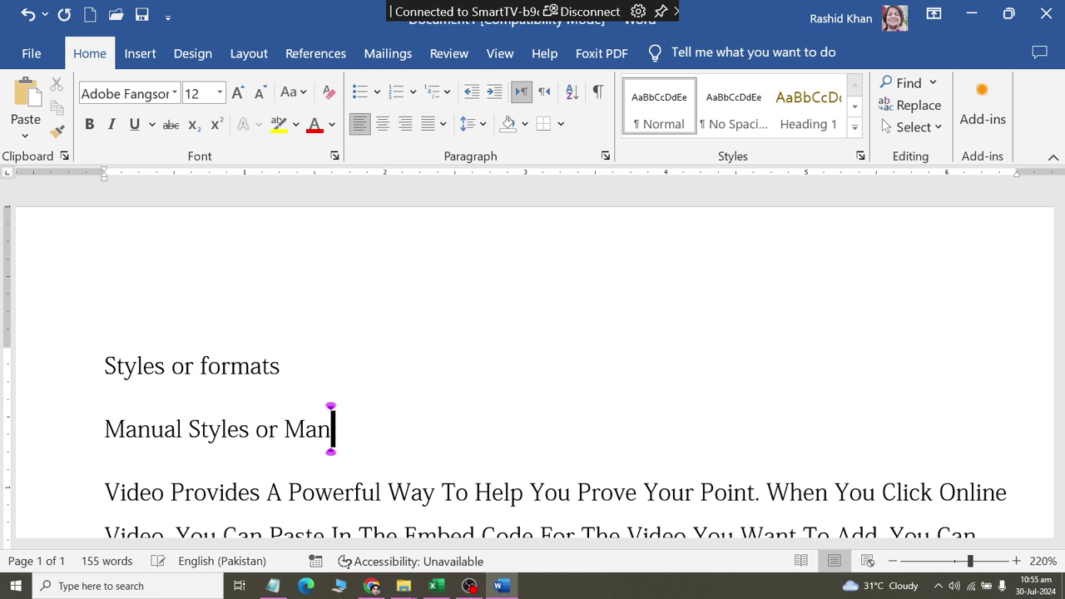
text(ual Format)
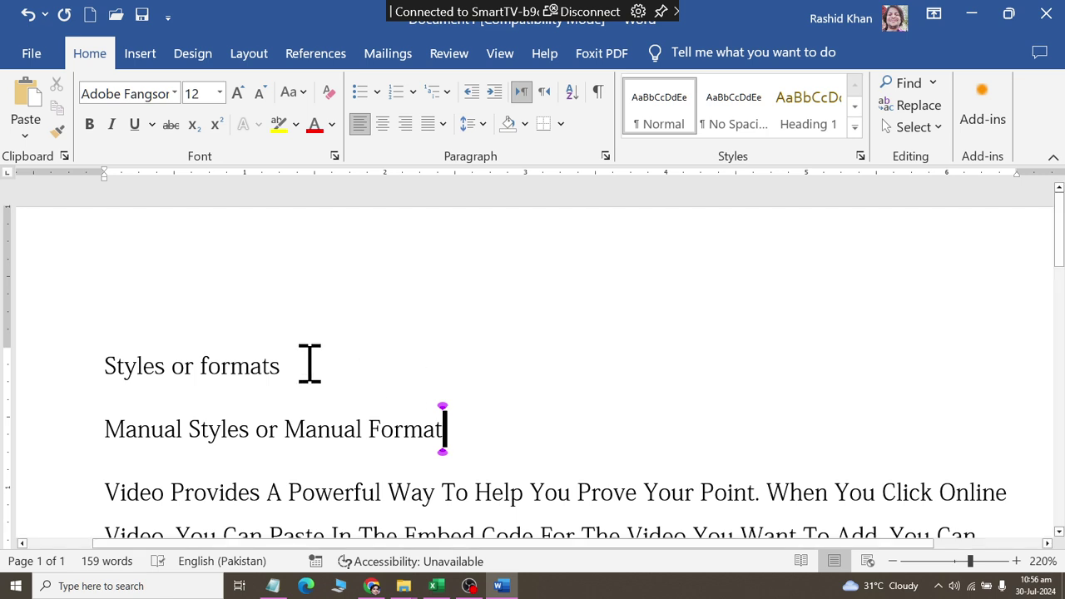
Apply the Title style to the 'Styles or formats' line.
mouse_move(306, 366)
mouse_down()
mouse_move(133, 349)
mouse_move(94, 366)
mouse_up()
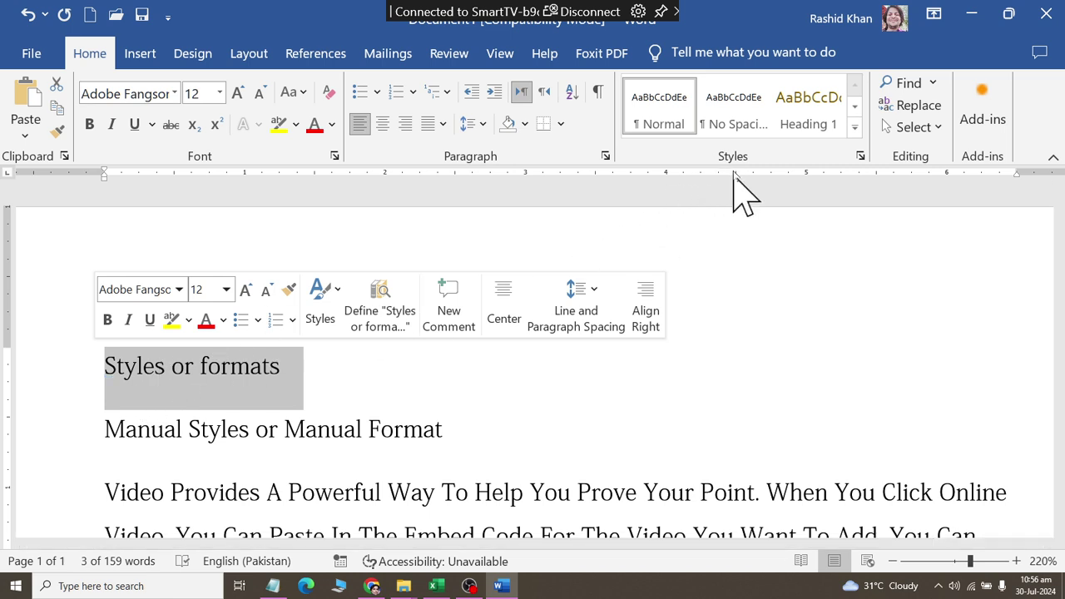
click(855, 129)
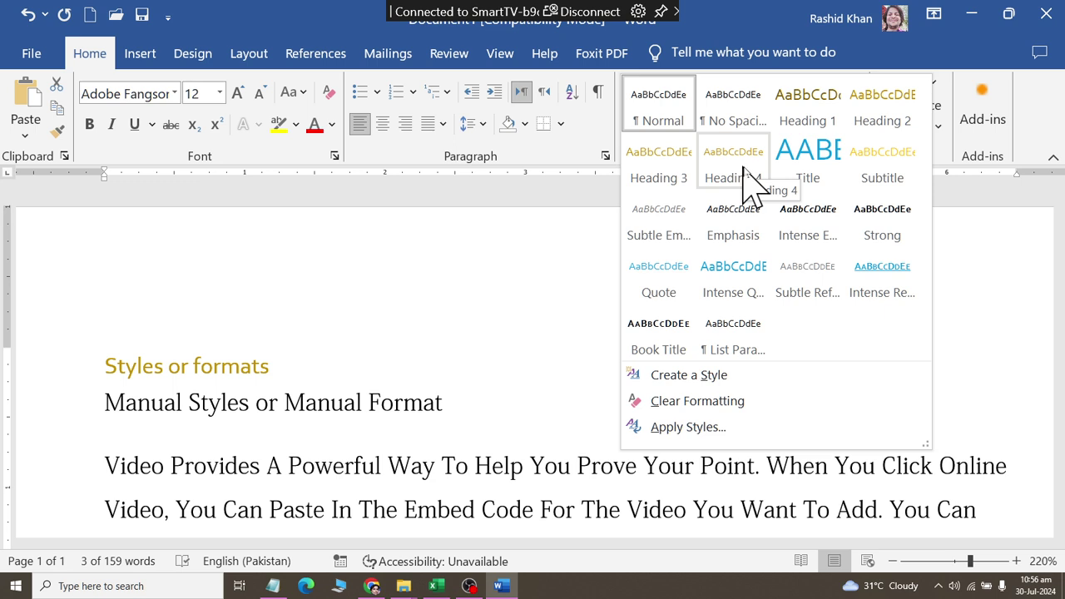
click(820, 176)
Centre the title and reduce its font size to 24 pt.
click(383, 124)
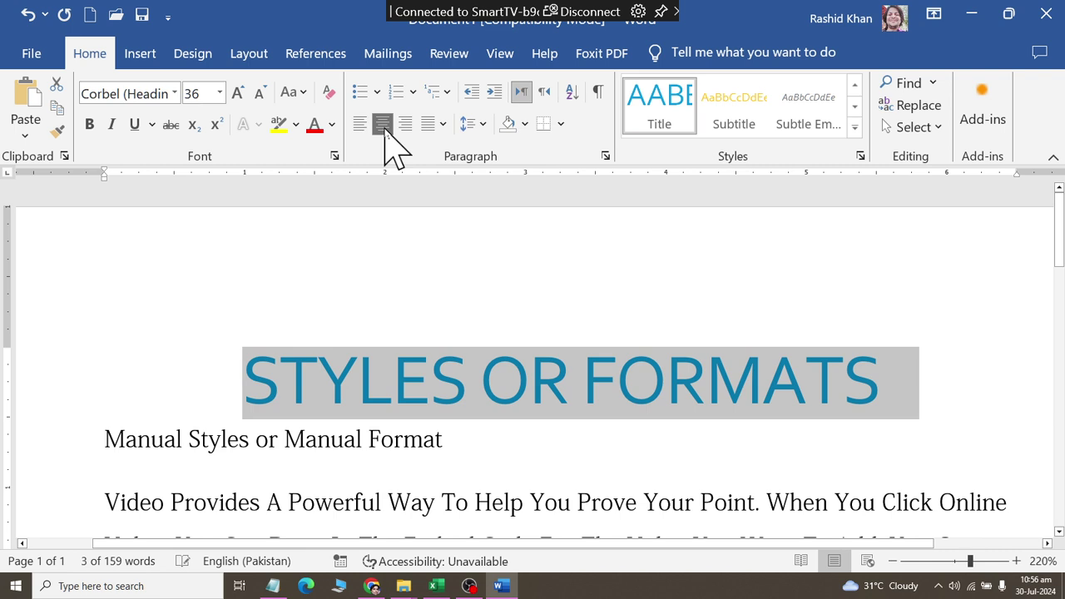
click(257, 93)
click(258, 93)
click(258, 93)
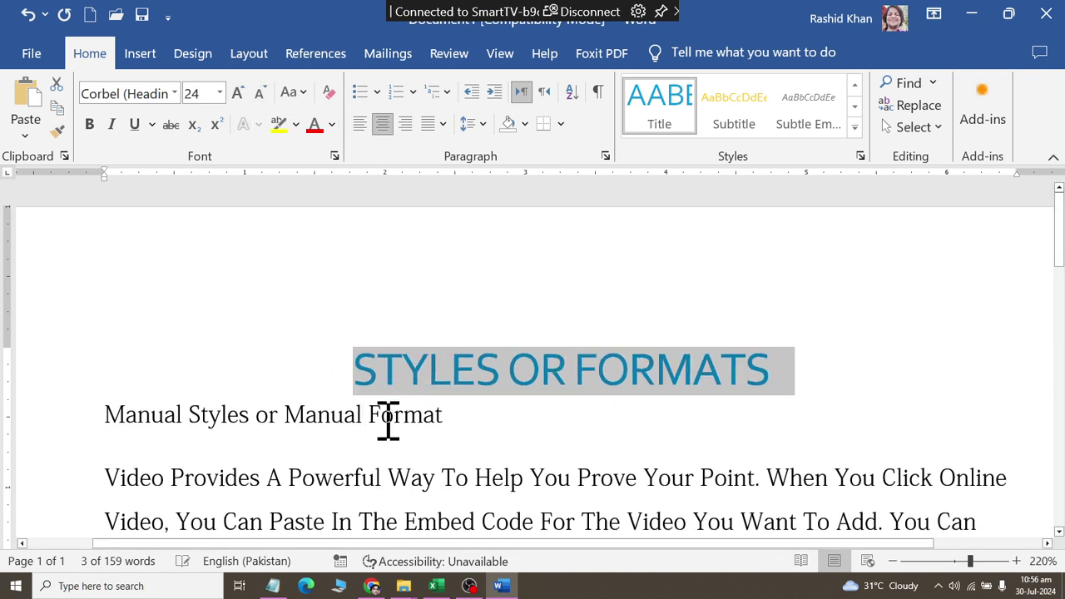
mouse_move(447, 414)
mouse_down()
mouse_move(62, 386)
mouse_move(122, 433)
mouse_move(454, 416)
mouse_up()
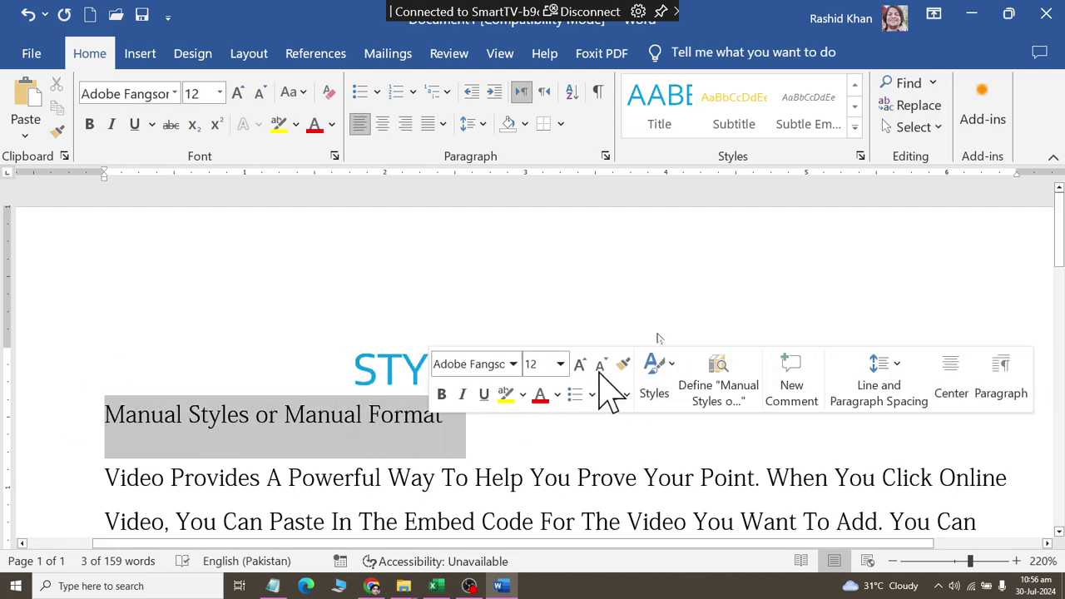
Apply Heading 1 to 'Manual Styles or Manual Format'.
click(854, 127)
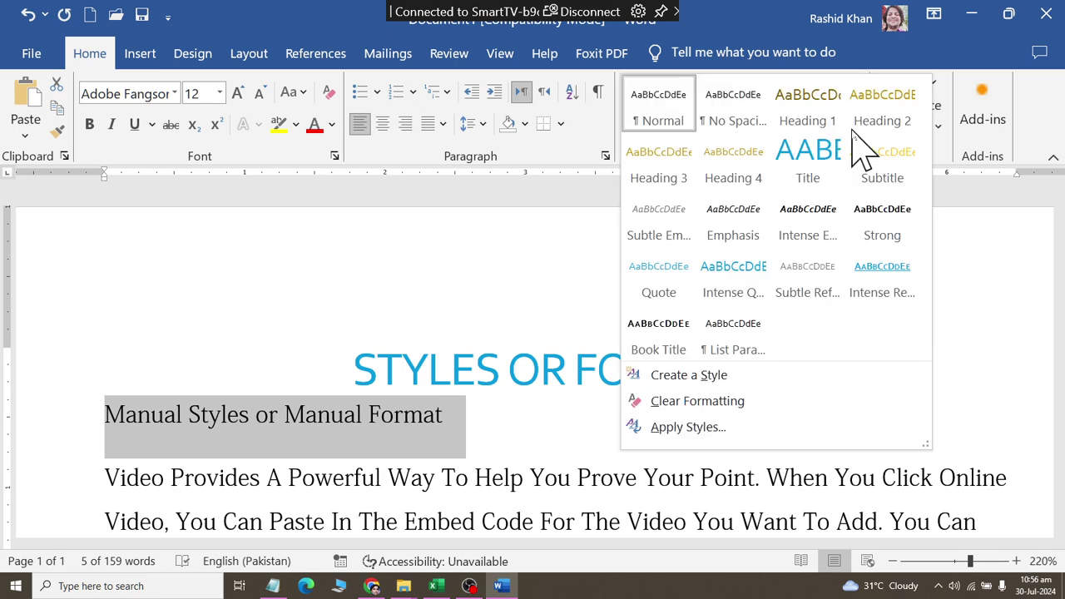
click(802, 133)
scroll(718, 245, down, 2)
scroll(676, 283, down, 1)
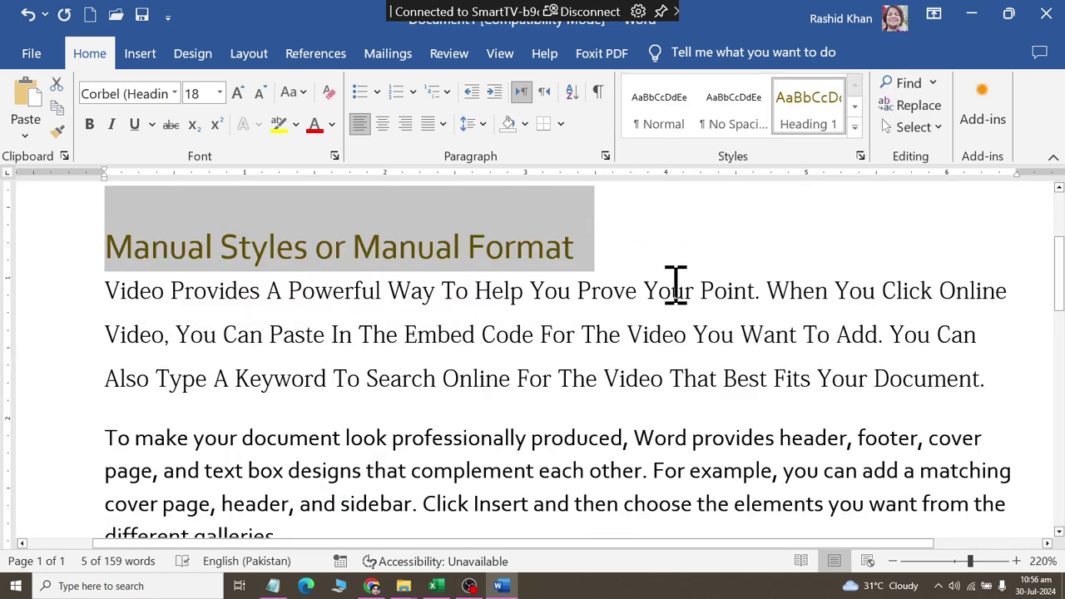
Add 'Predefined Style or Format' after the Video paragraph and style it Heading 2.
click(156, 380)
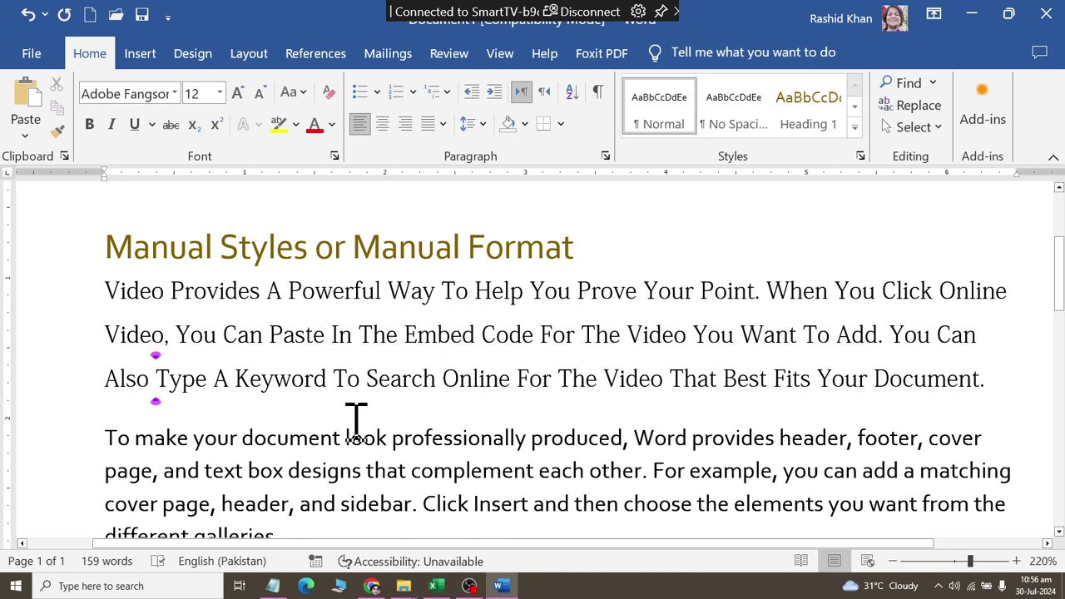
key(Return)
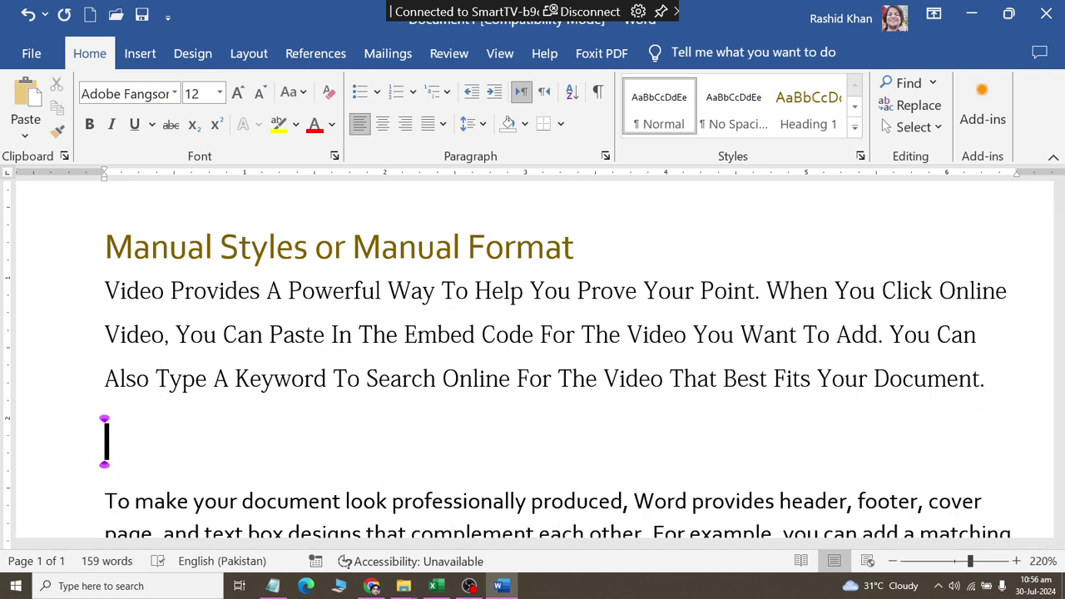
text(Prede)
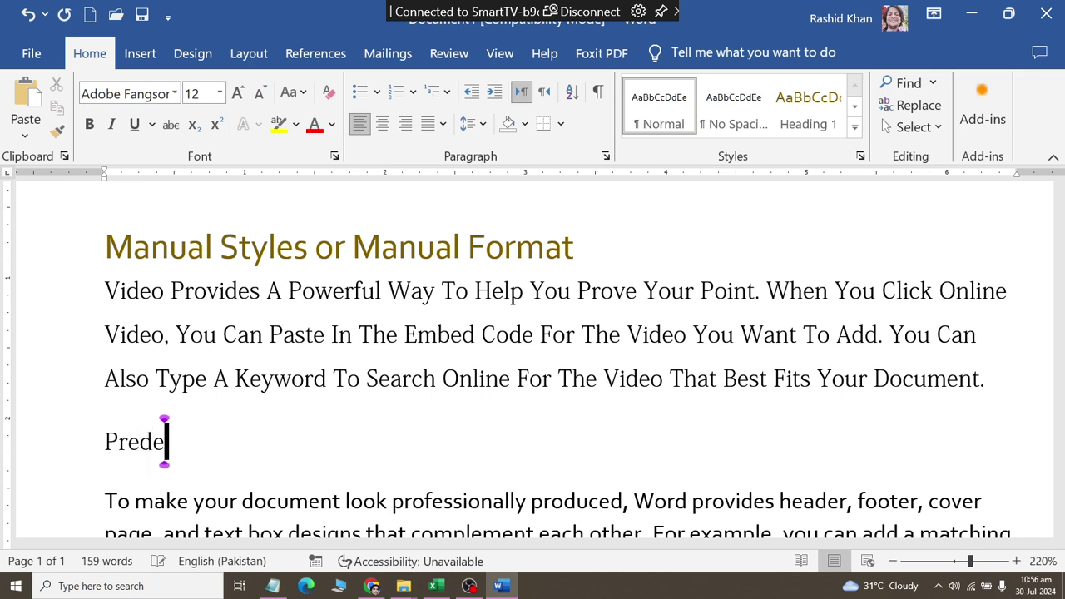
text(fined )
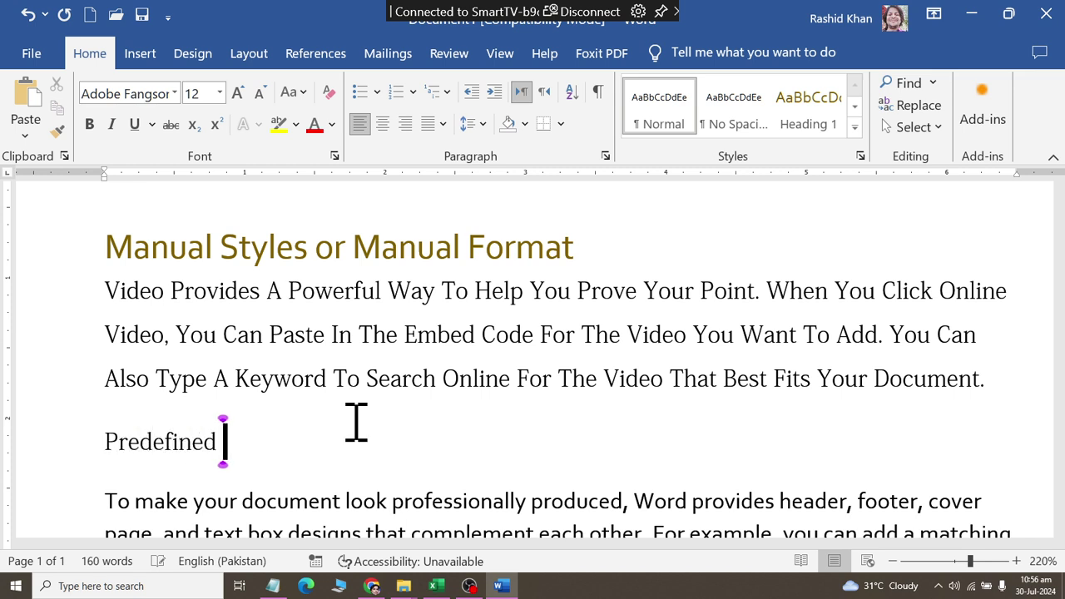
text(Style or )
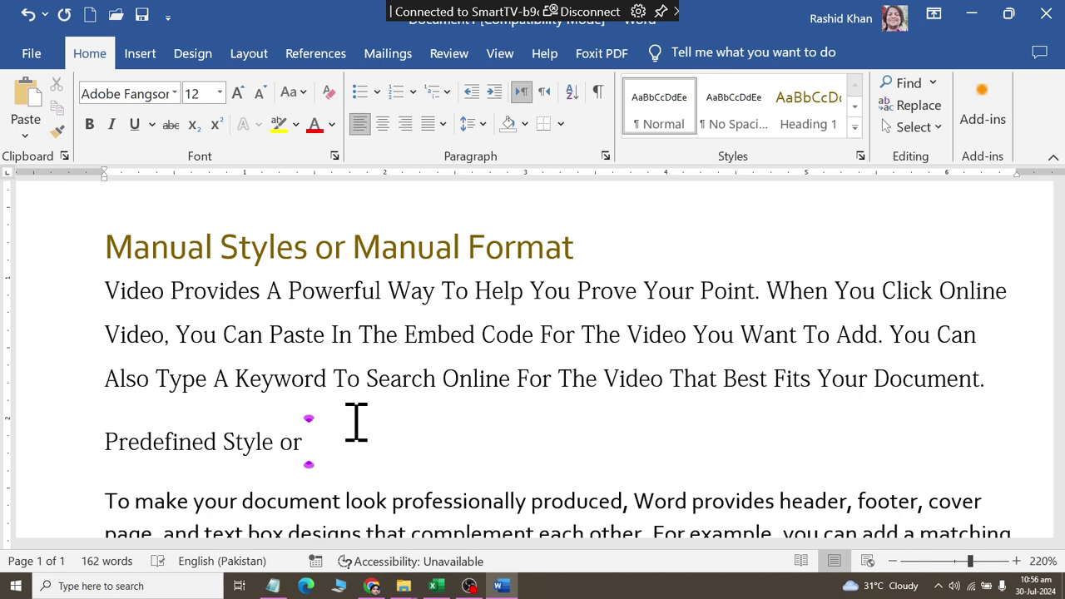
text(Format)
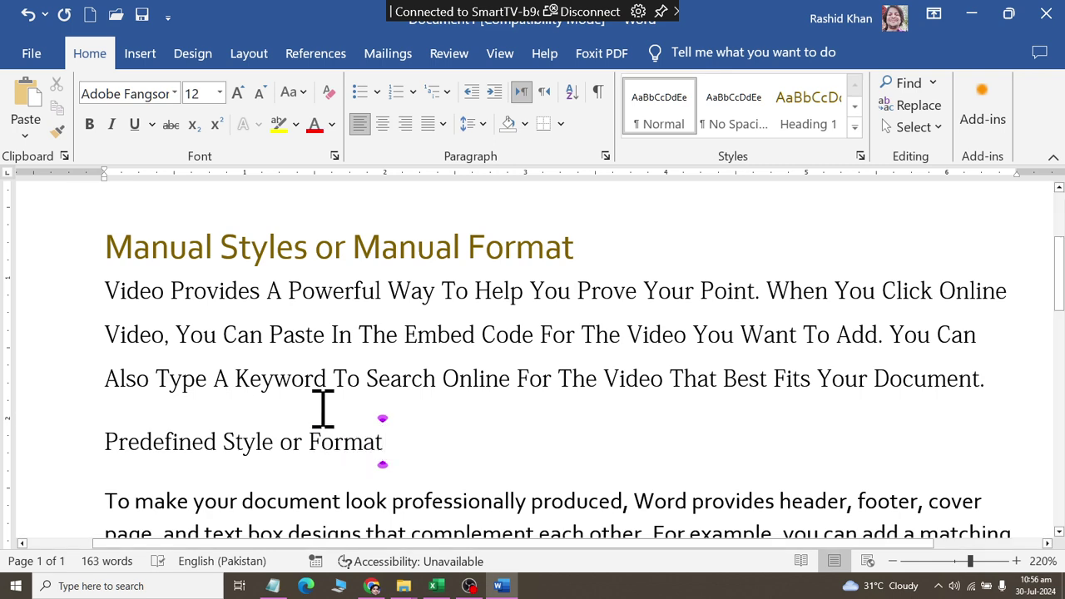
click(72, 441)
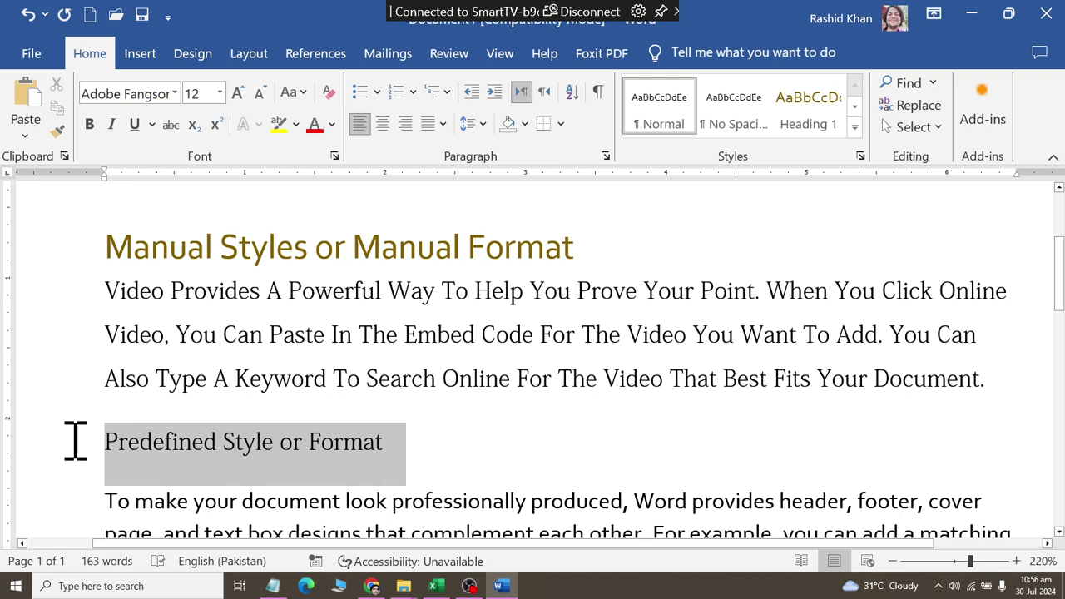
click(854, 129)
click(865, 125)
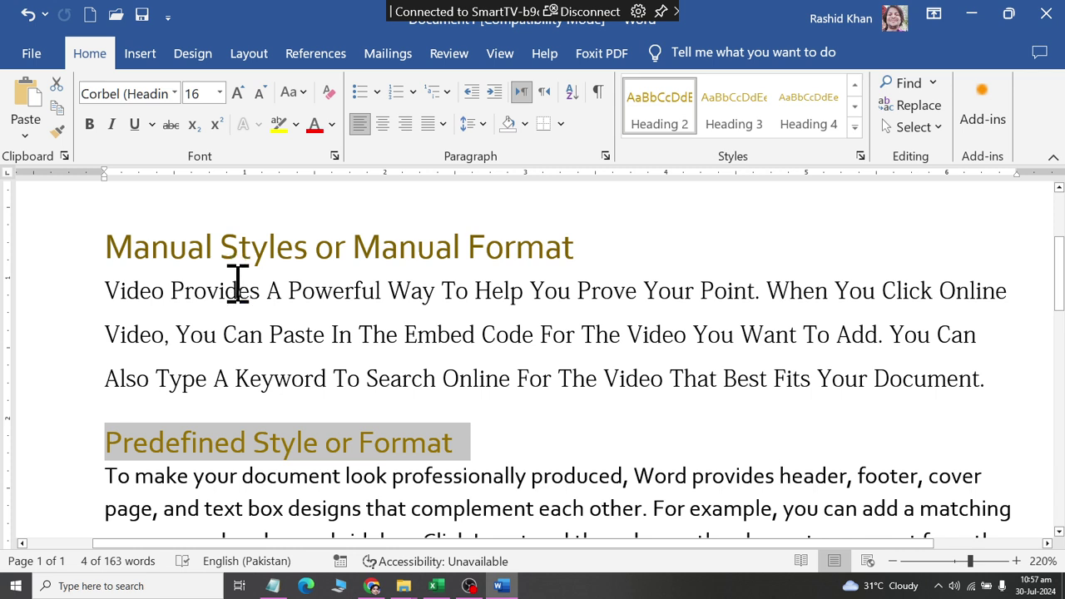
Reset the 'Styles or formats' title to the Normal style.
scroll(275, 312, up, 3)
scroll(276, 309, down, 1)
scroll(276, 310, down, 3)
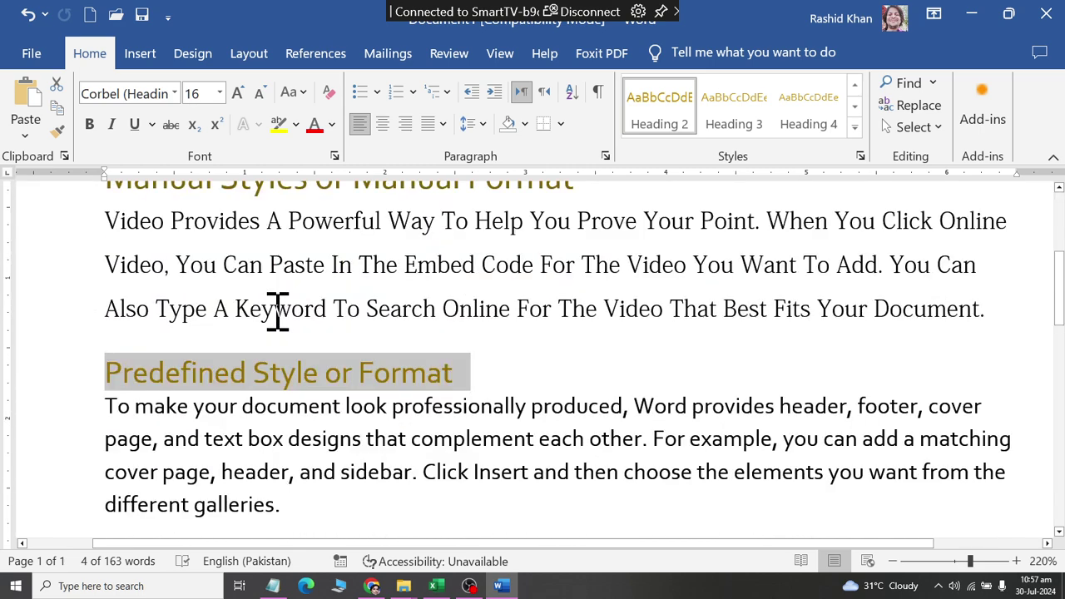
scroll(276, 311, up, 3)
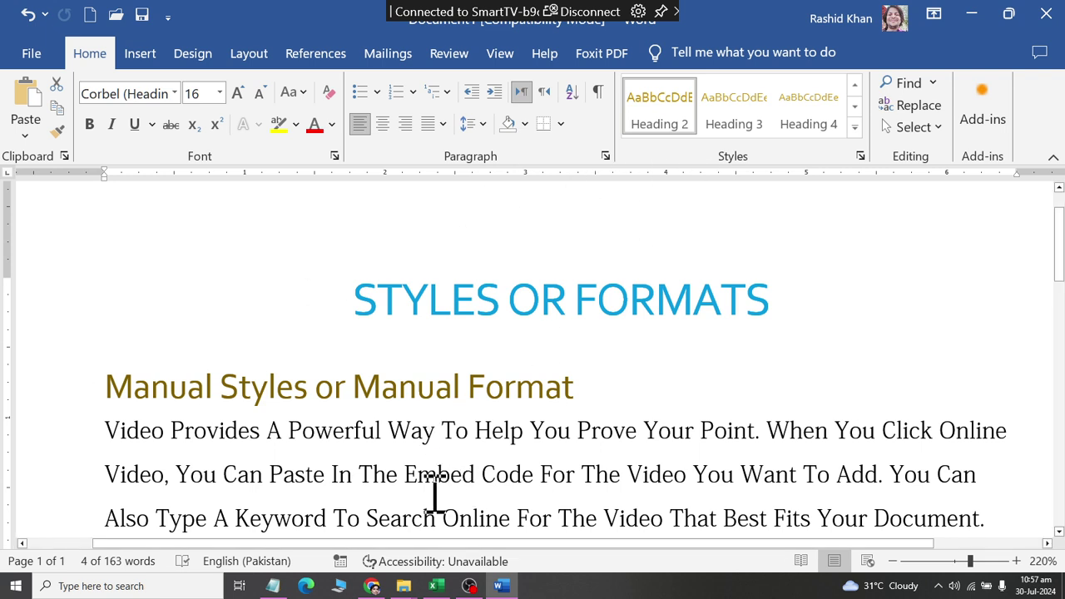
drag(349, 301, 790, 291)
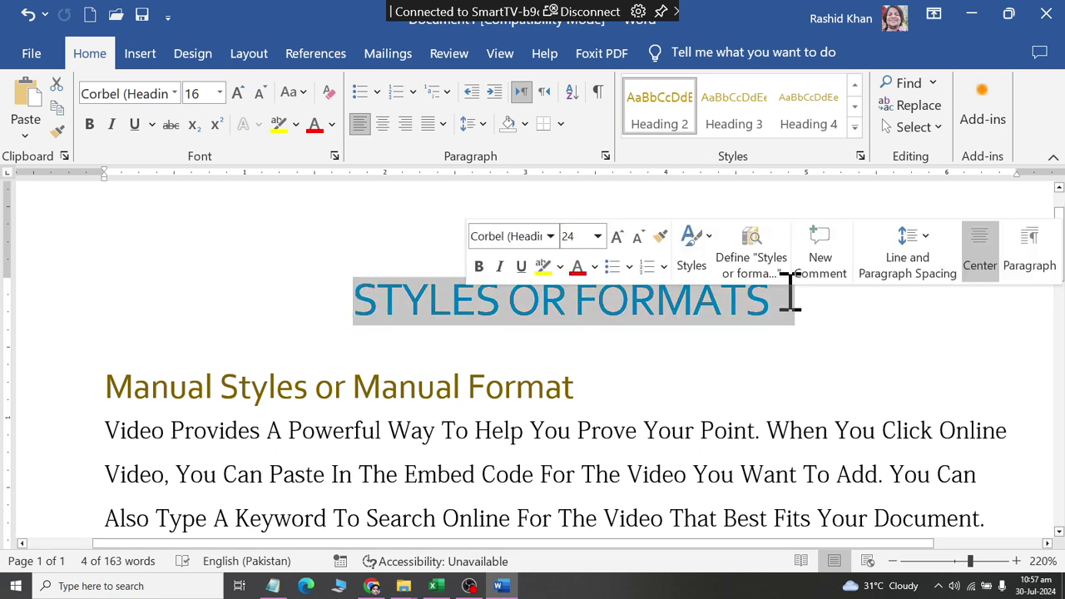
click(854, 129)
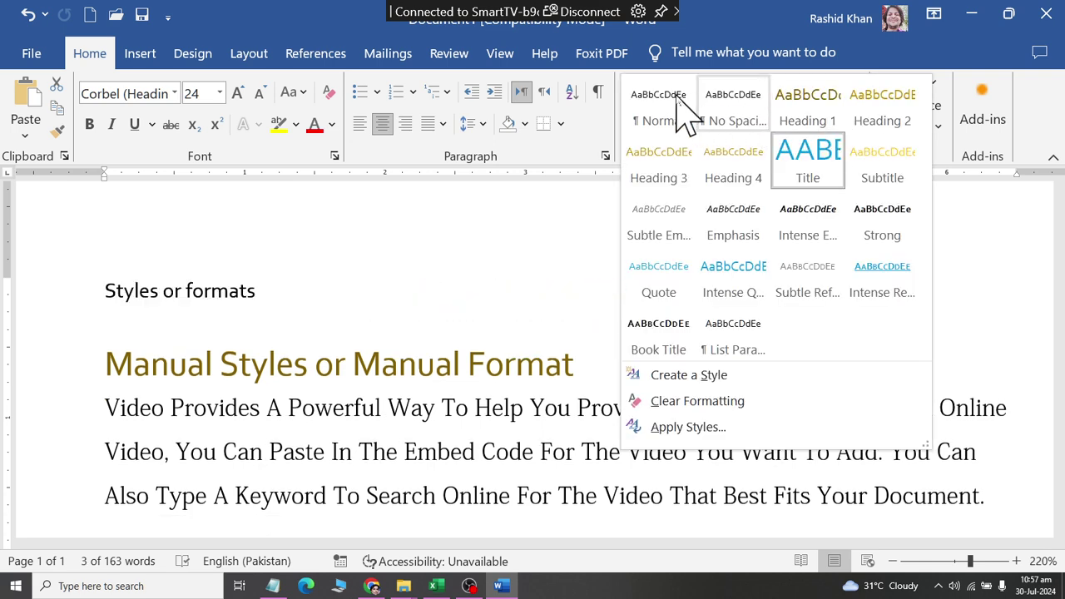
click(671, 106)
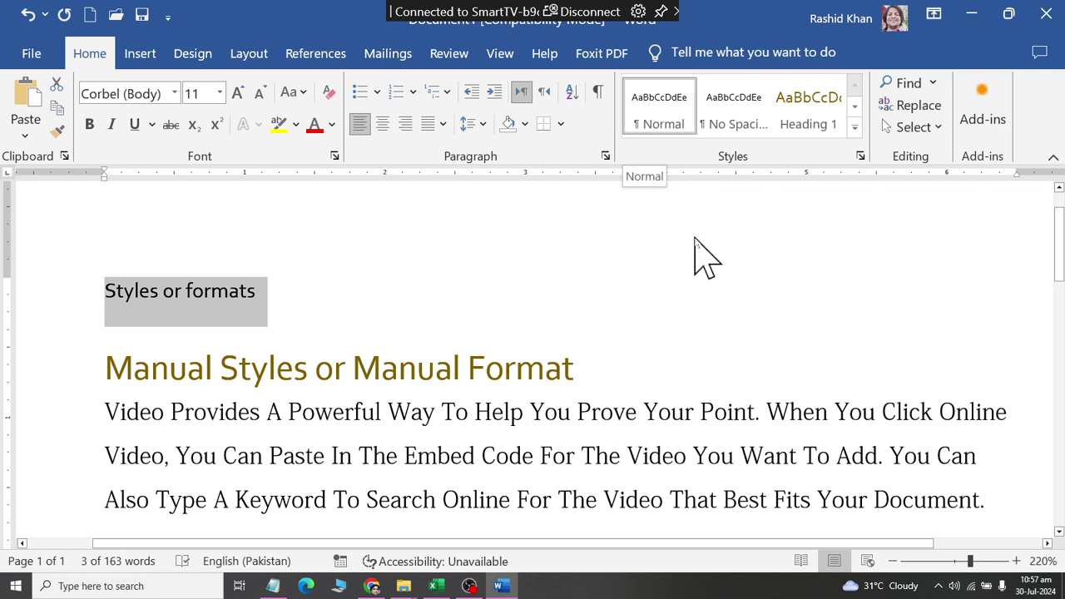
Clear all formatting from the 'Manual Styles or Manual Format' and 'Predefined Style or Format' headings.
drag(613, 365, 100, 365)
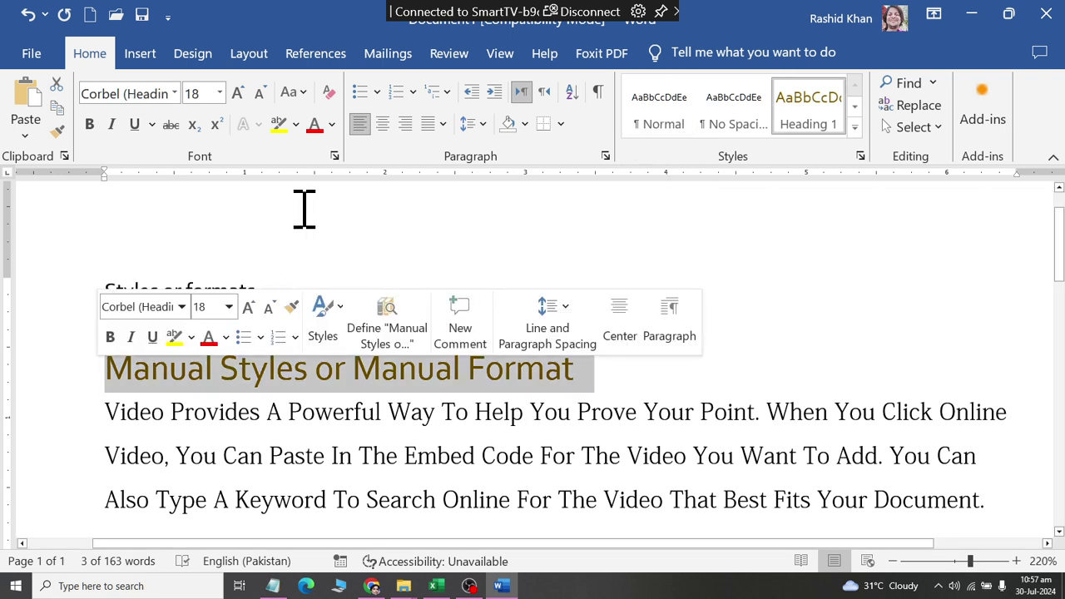
click(329, 94)
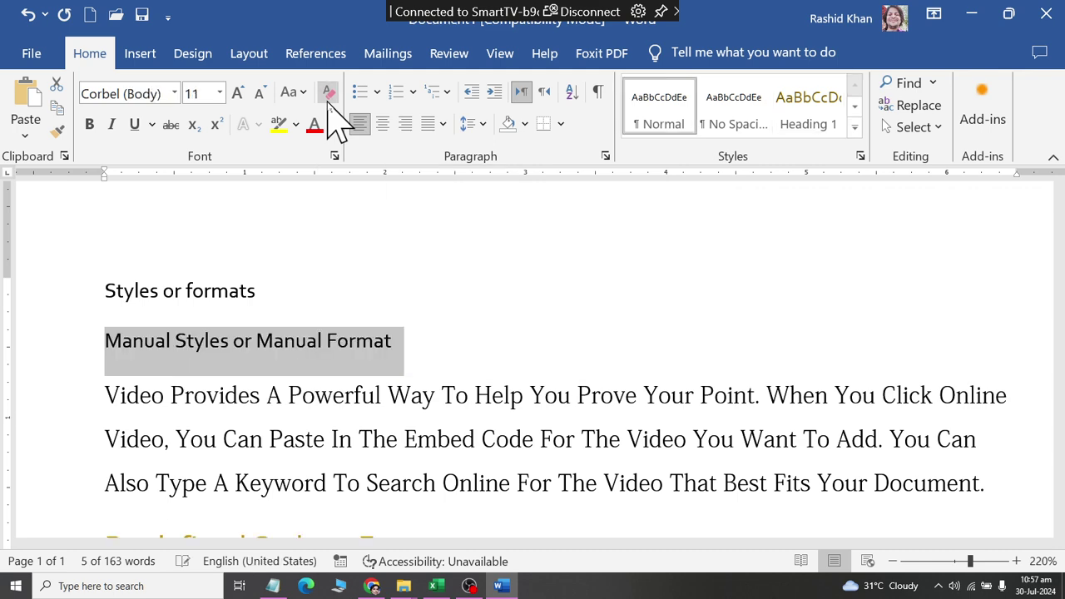
scroll(332, 131, down, 2)
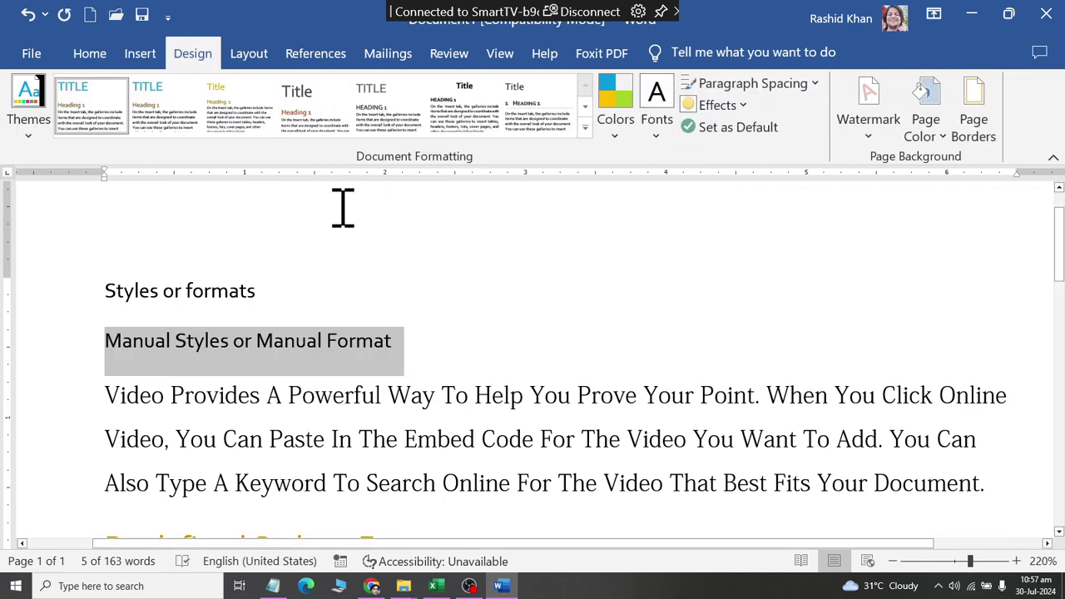
click(101, 59)
scroll(403, 266, down, 3)
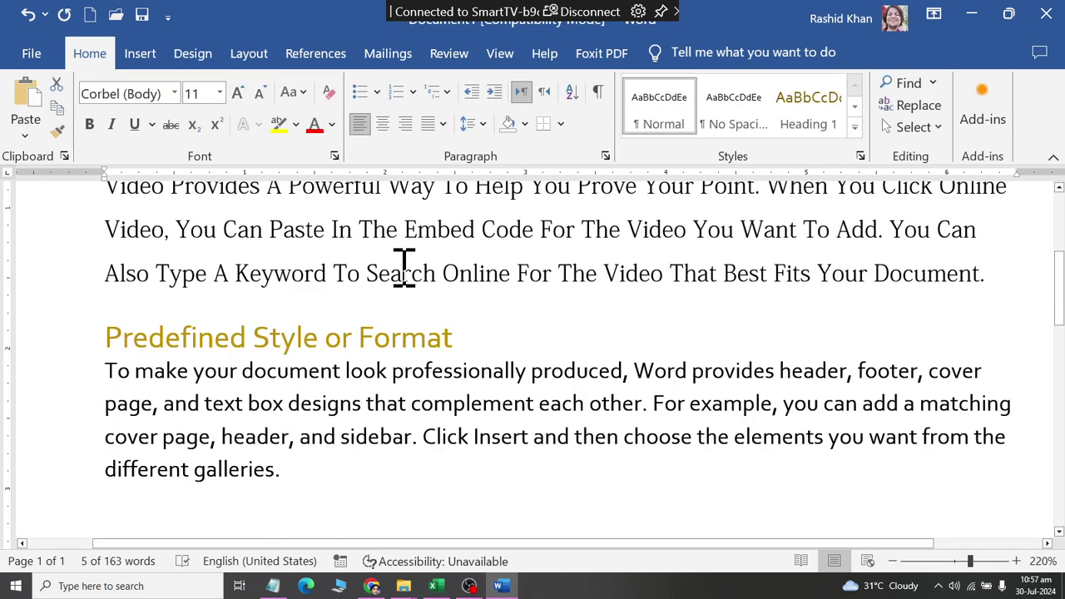
drag(460, 336, 131, 335)
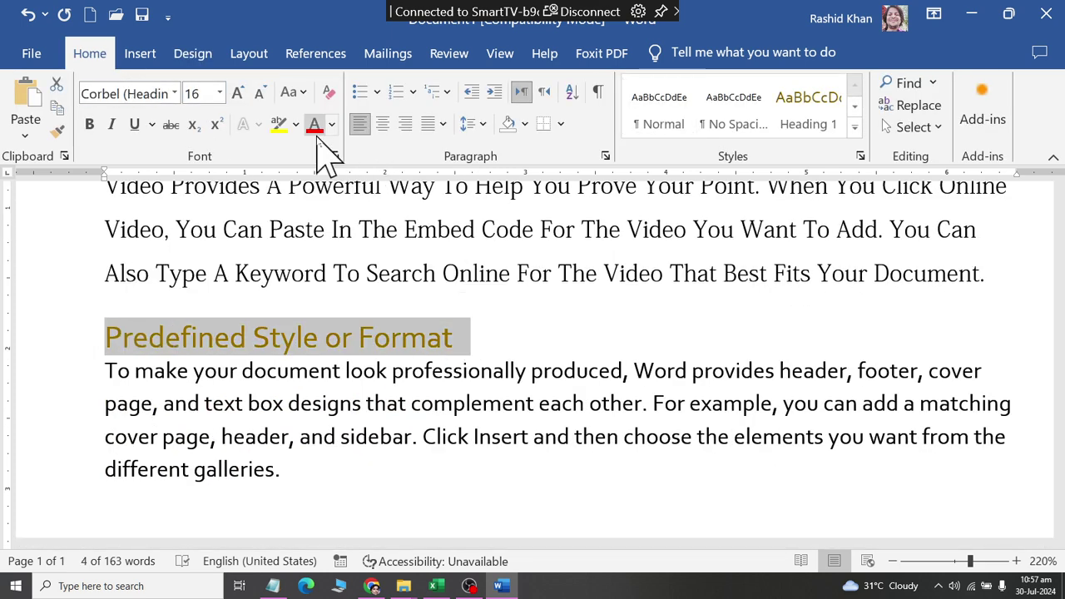
click(329, 92)
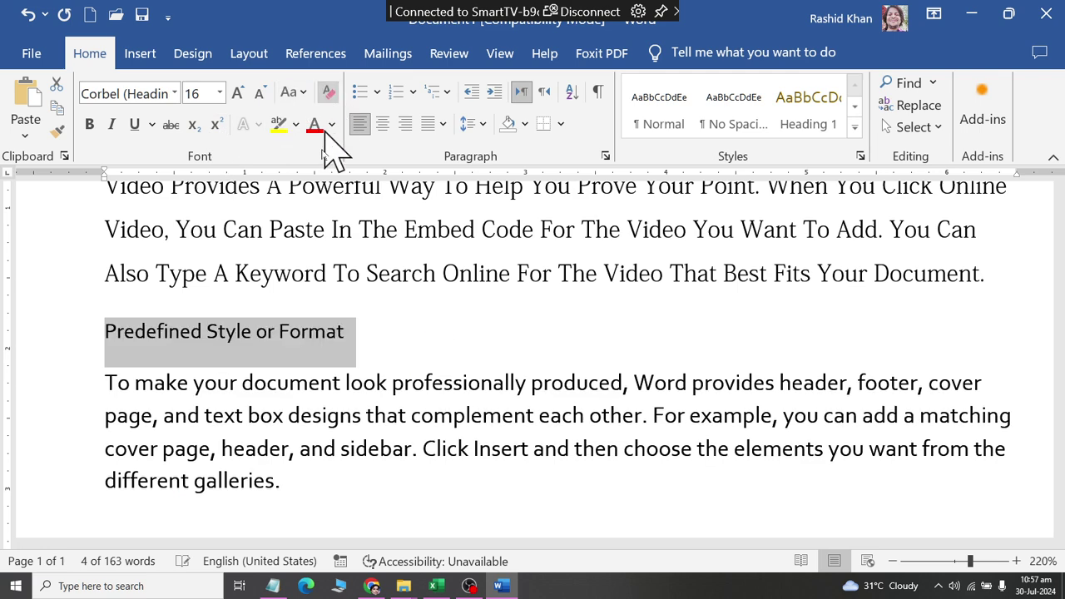
scroll(314, 309, up, 4)
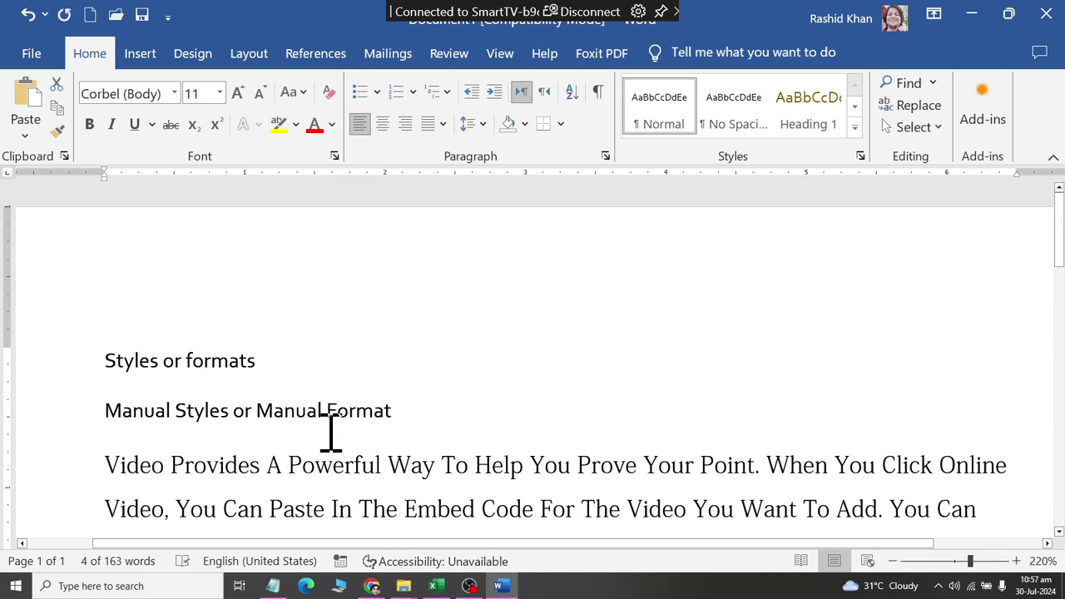
scroll(504, 285, down, 2)
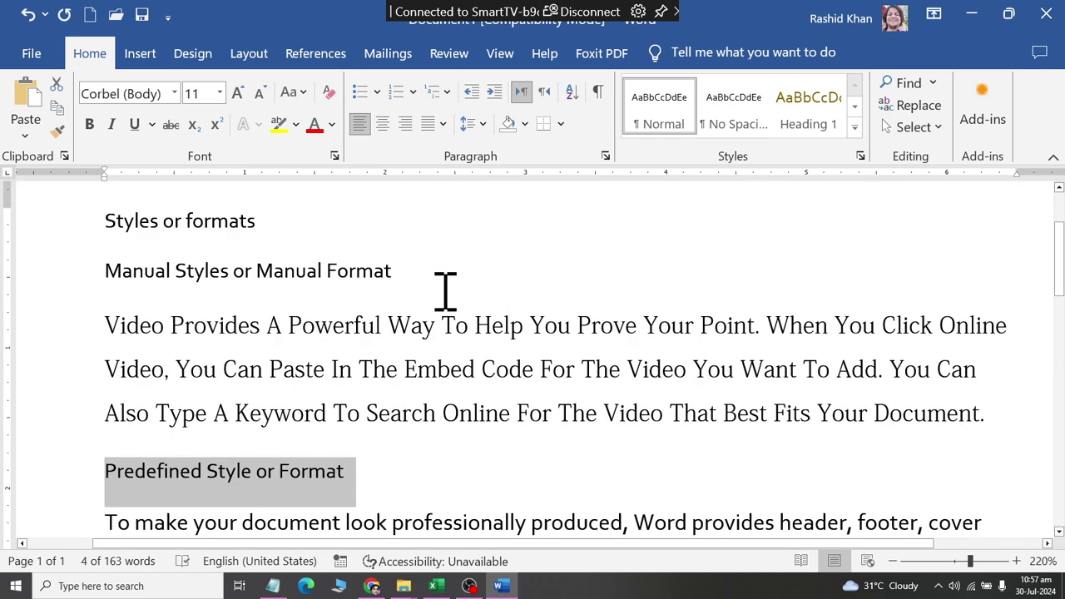
scroll(117, 391, down, 1)
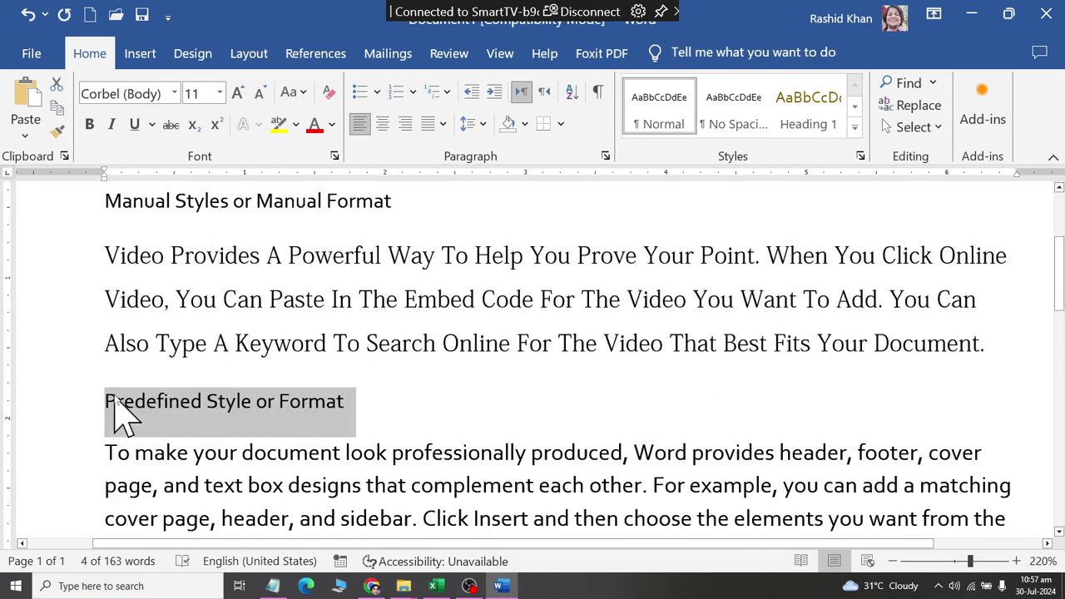
scroll(119, 366, up, 1)
Select all the document text and apply the No Spacing style.
drag(116, 235, 766, 267)
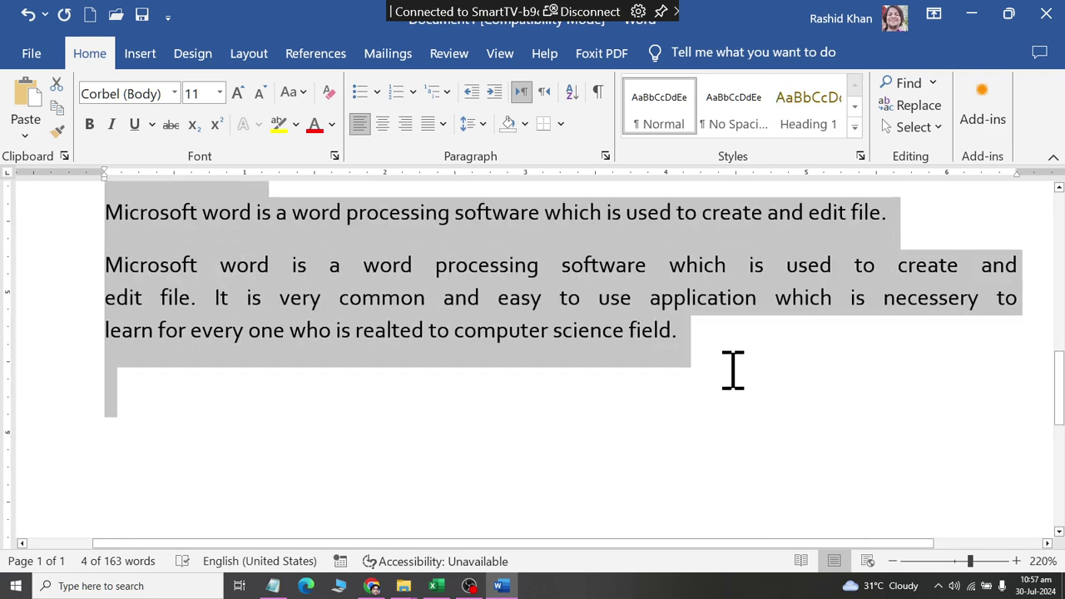
drag(766, 267, 727, 318)
click(854, 126)
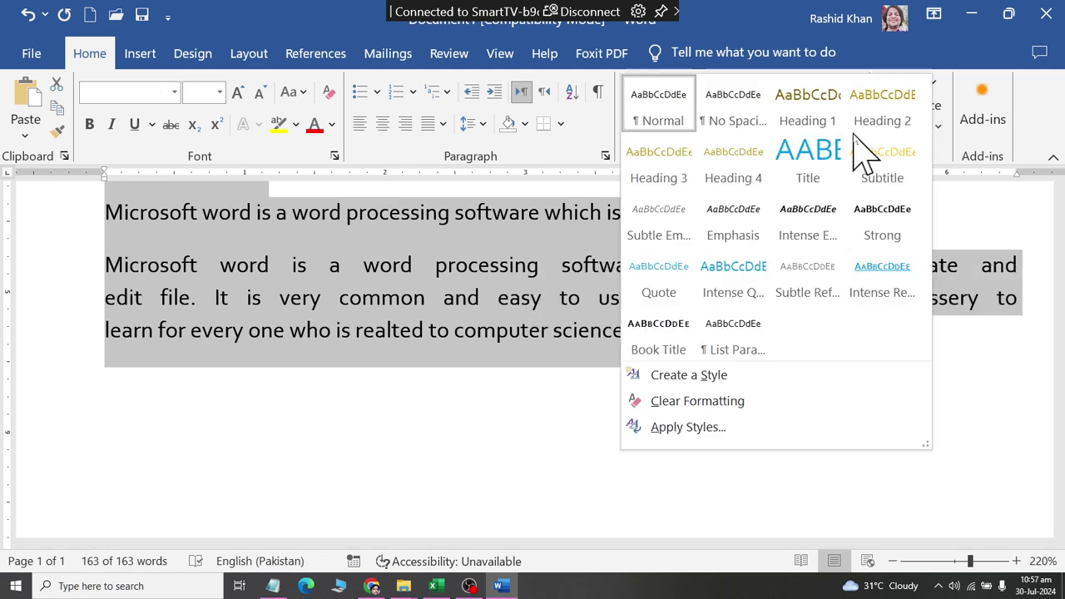
click(736, 131)
Switch all the text back to the Normal style.
scroll(457, 380, up, 5)
scroll(374, 392, up, 5)
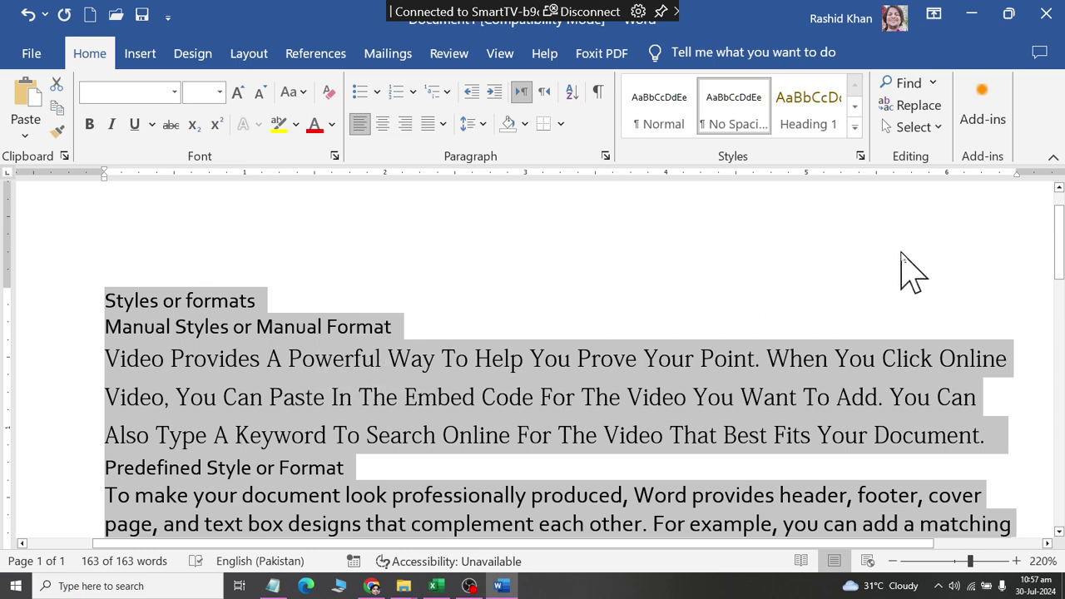
click(854, 126)
click(662, 106)
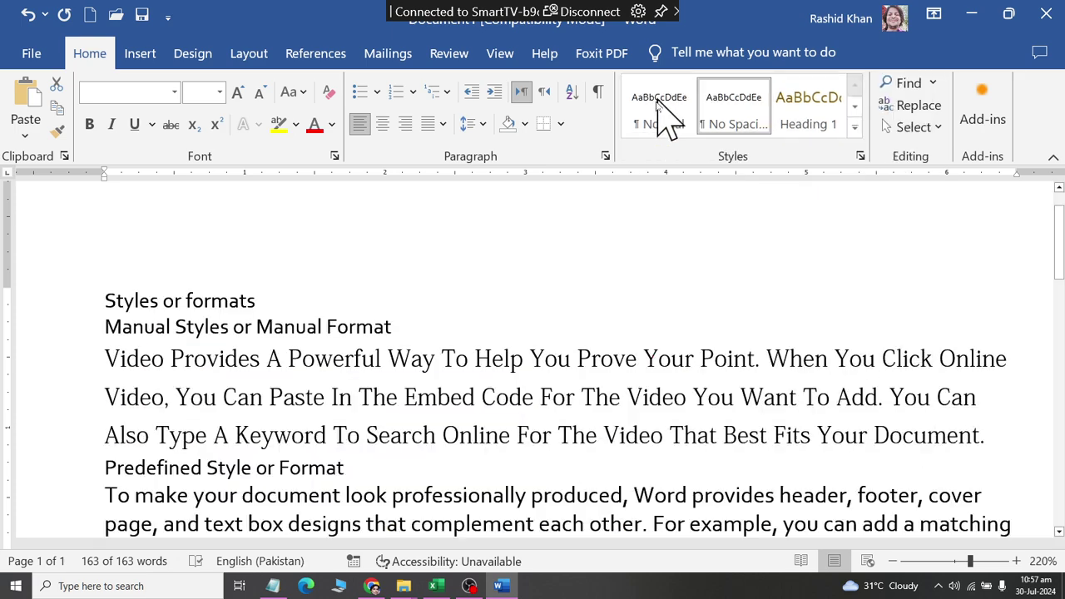
click(662, 106)
Centre the 'Styles or formats' title and enlarge it to 16 pt.
scroll(324, 499, down, 3)
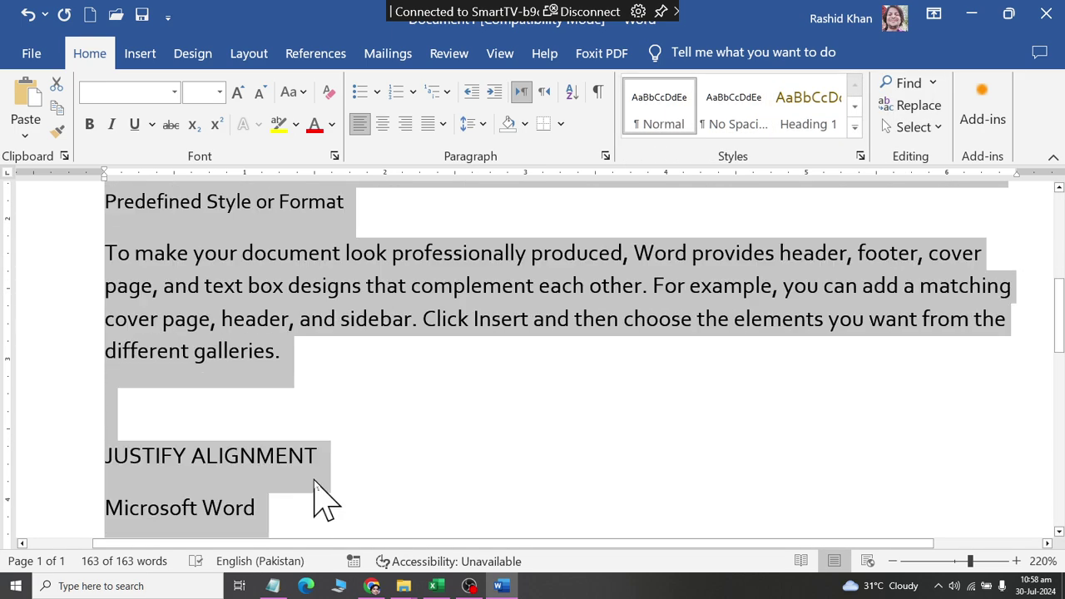
scroll(316, 472, up, 2)
scroll(249, 416, up, 3)
click(191, 360)
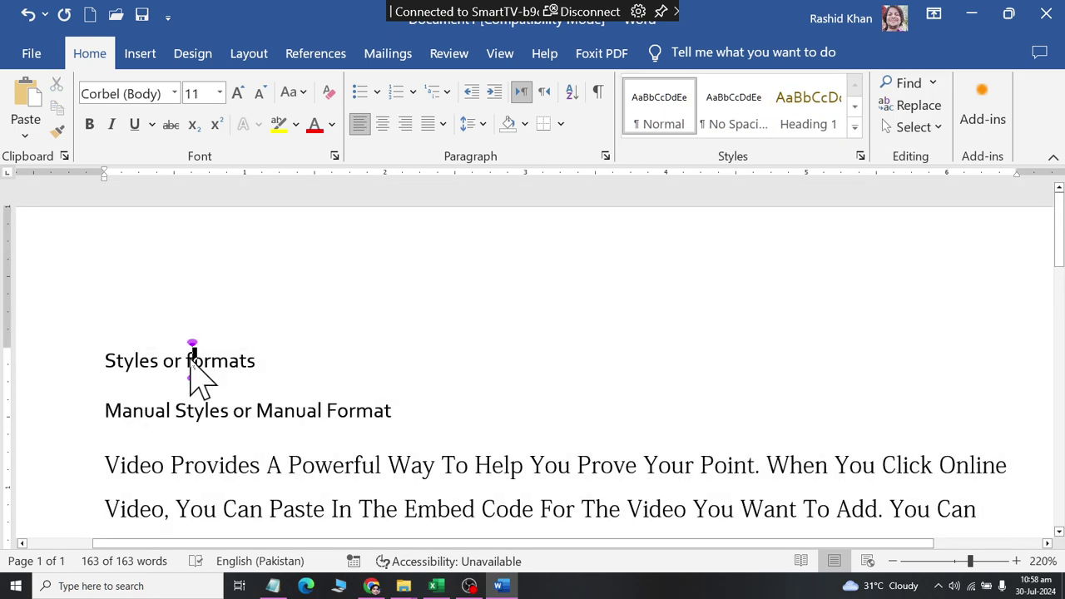
drag(290, 360, 104, 361)
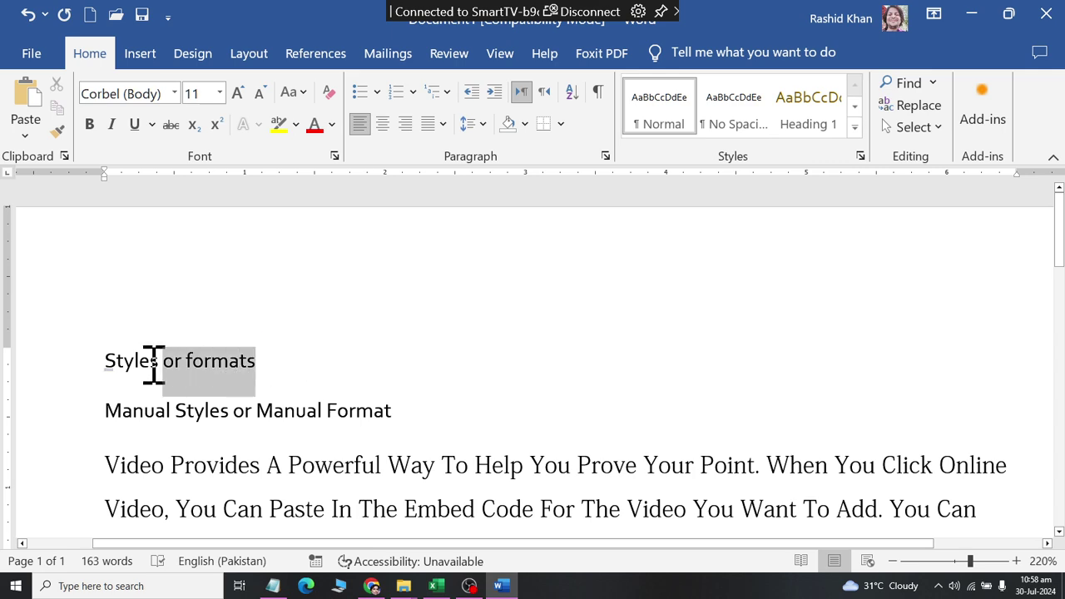
click(382, 125)
click(237, 93)
click(237, 93)
click(237, 93)
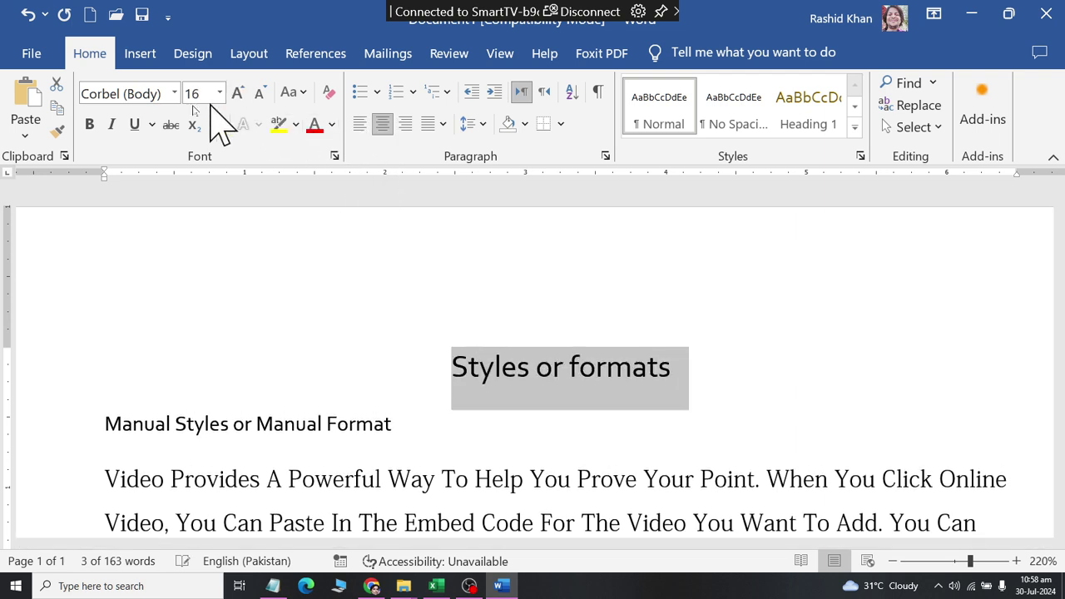
Make the title bold, italic, underlined and blue.
click(89, 124)
click(112, 125)
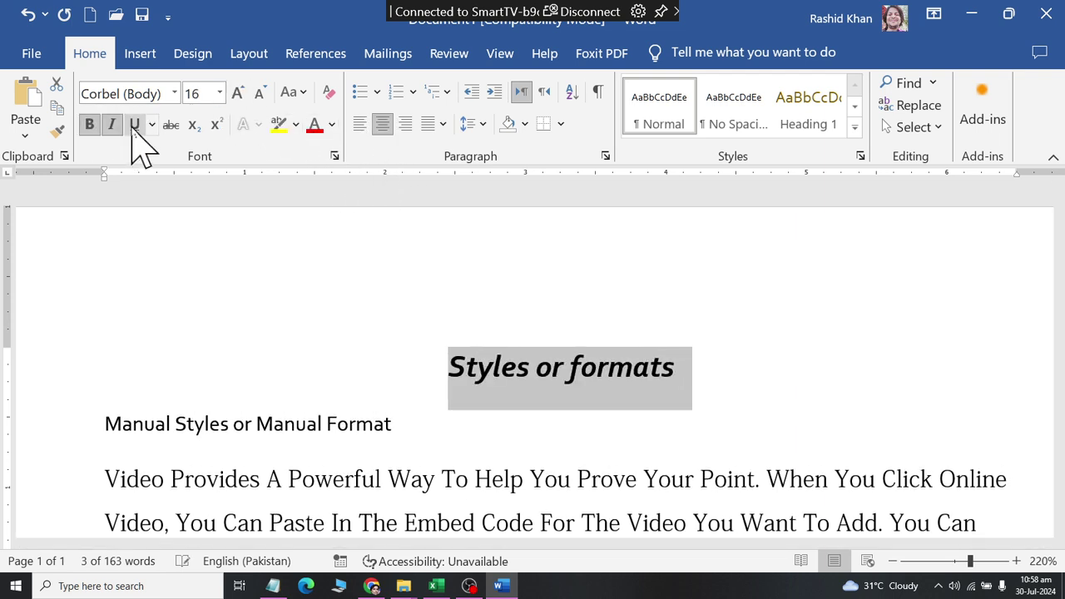
click(133, 125)
click(331, 125)
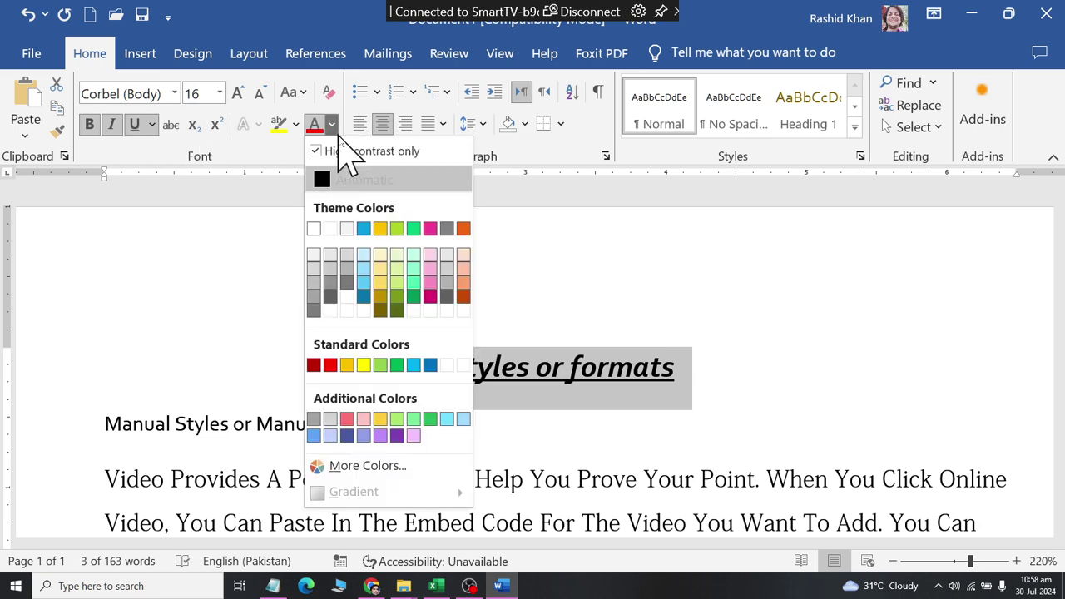
click(370, 231)
click(350, 266)
triple_click(300, 357)
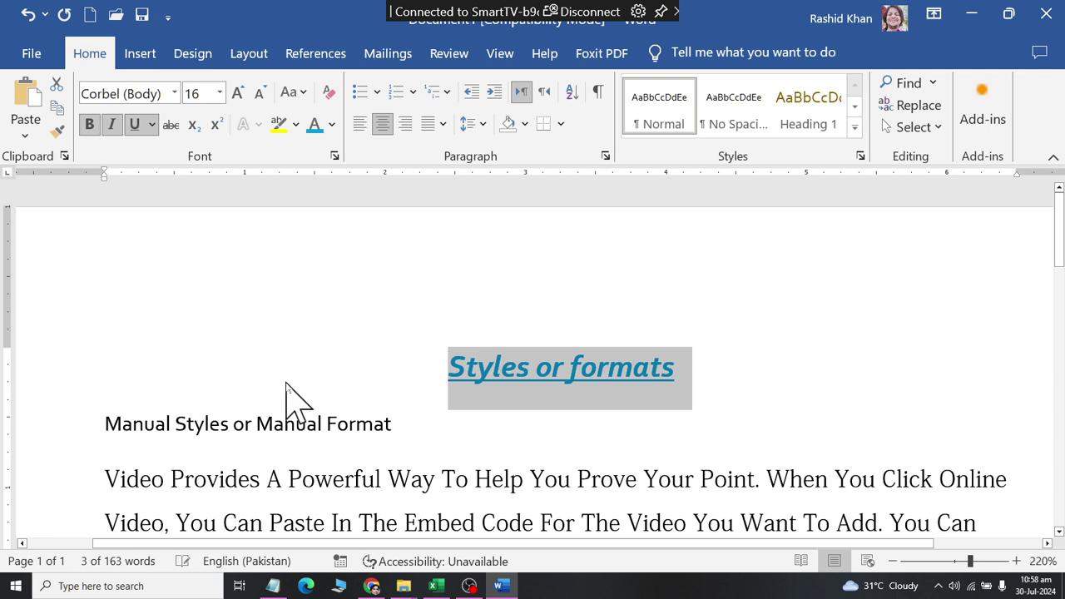
scroll(300, 381, down, 1)
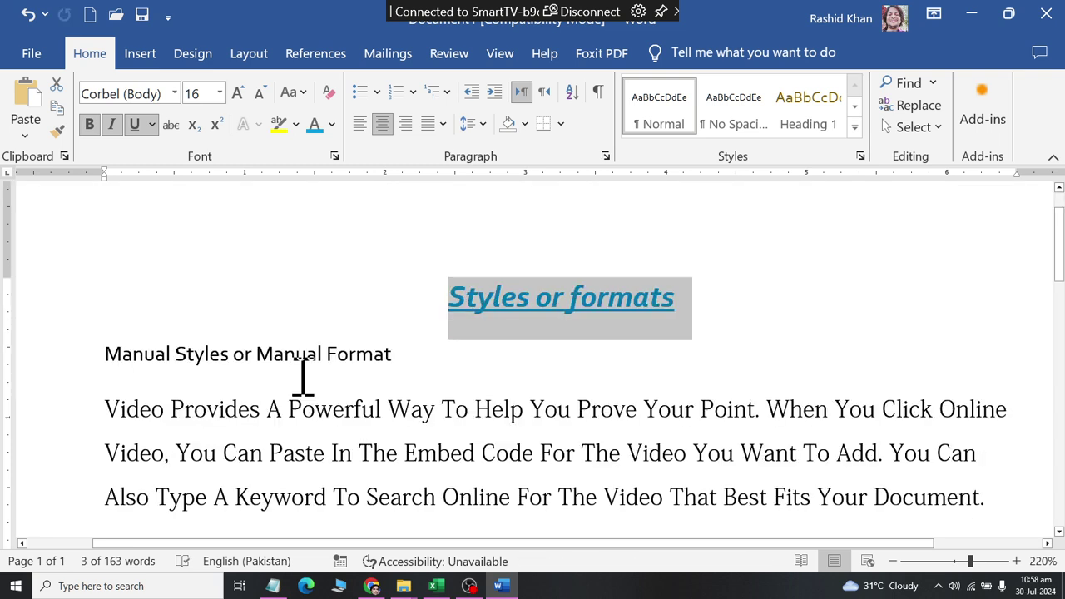
Enlarge the title to 20 pt, then make 'Manual Styles or Manual Format' larger, bold and gold.
click(237, 93)
click(237, 92)
drag(416, 370, 125, 370)
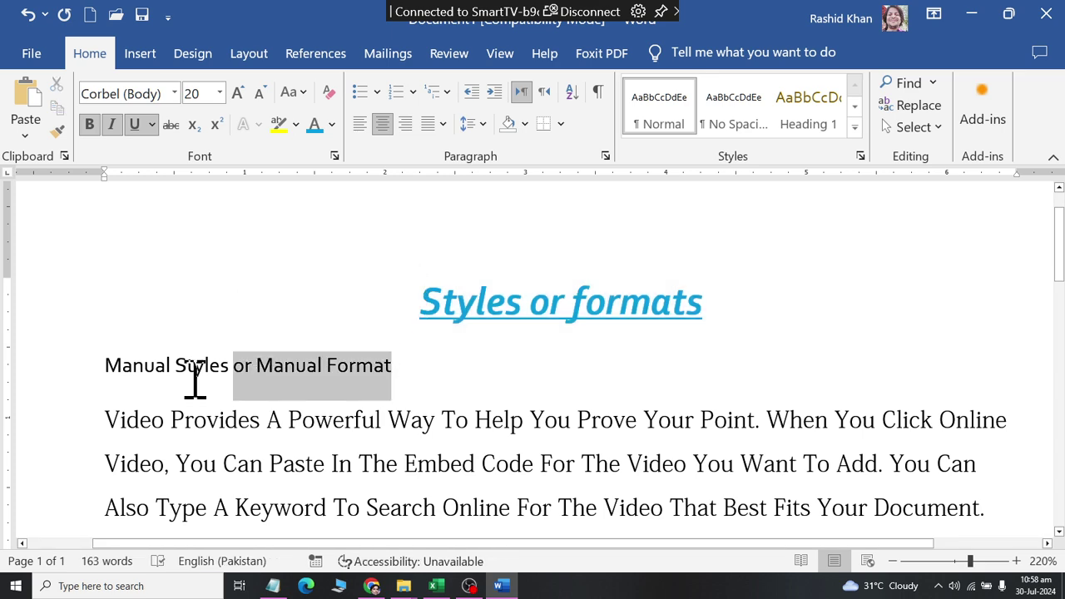
click(237, 93)
click(237, 92)
click(237, 93)
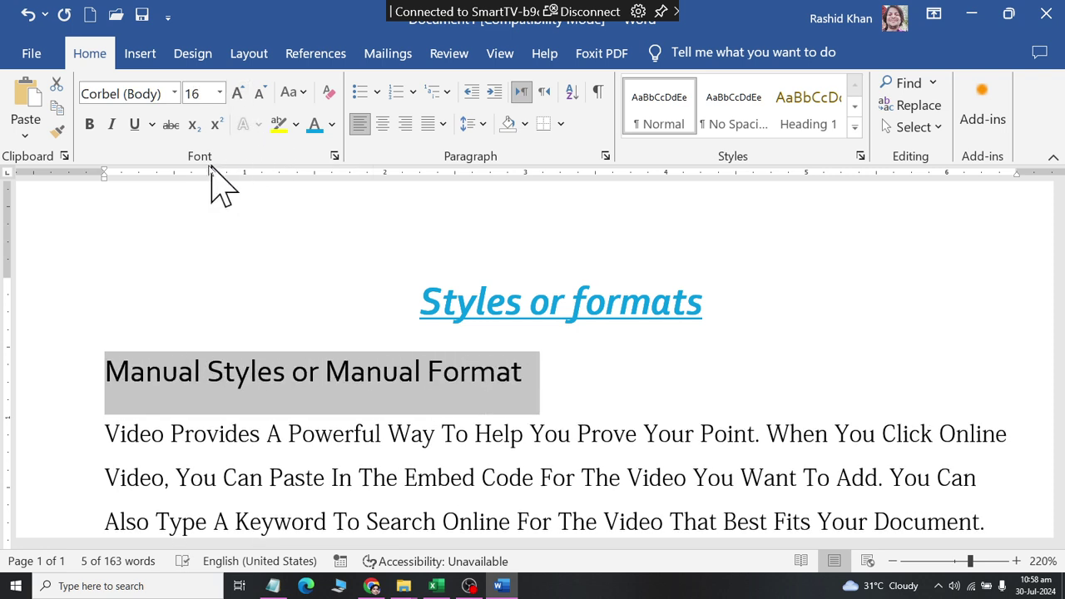
click(89, 124)
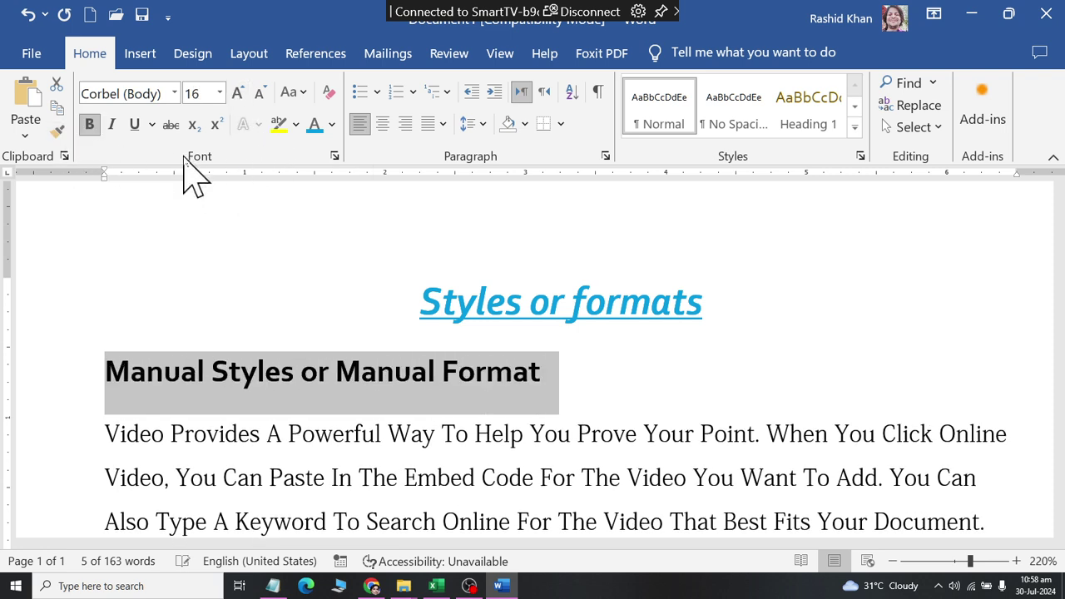
click(331, 124)
click(380, 230)
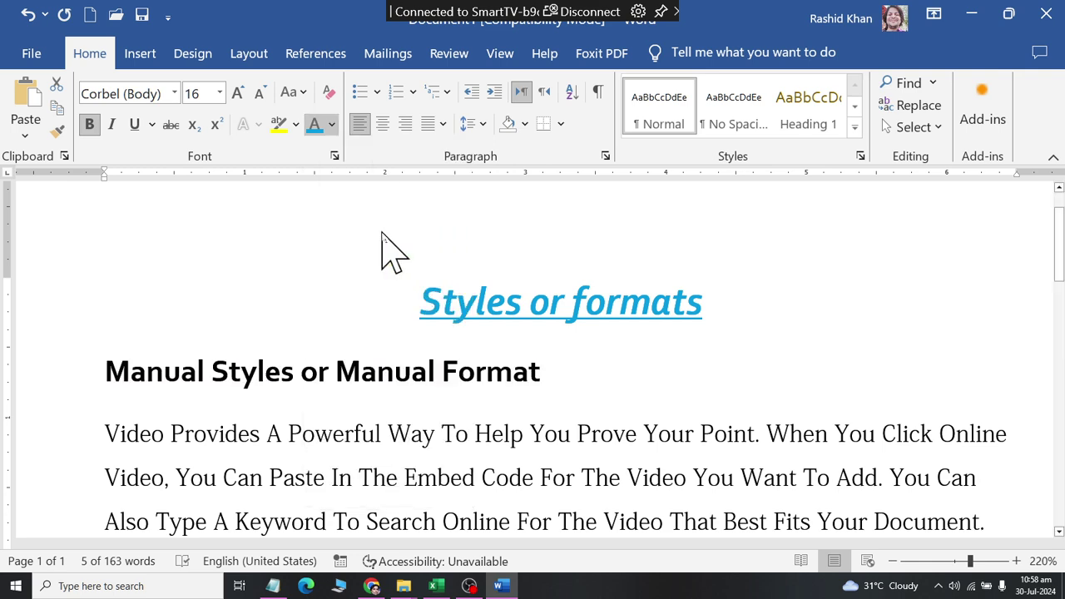
Make 'Predefined Style or Format' 14 pt, bold and pink.
scroll(378, 254, down, 3)
scroll(376, 333, down, 1)
drag(356, 372, 102, 372)
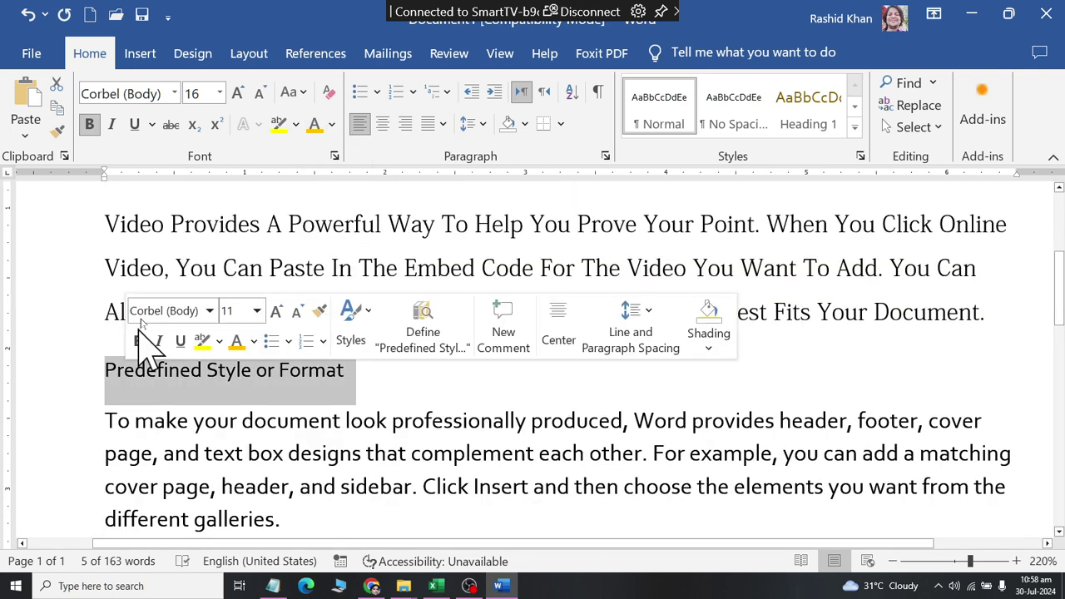
click(239, 93)
click(239, 93)
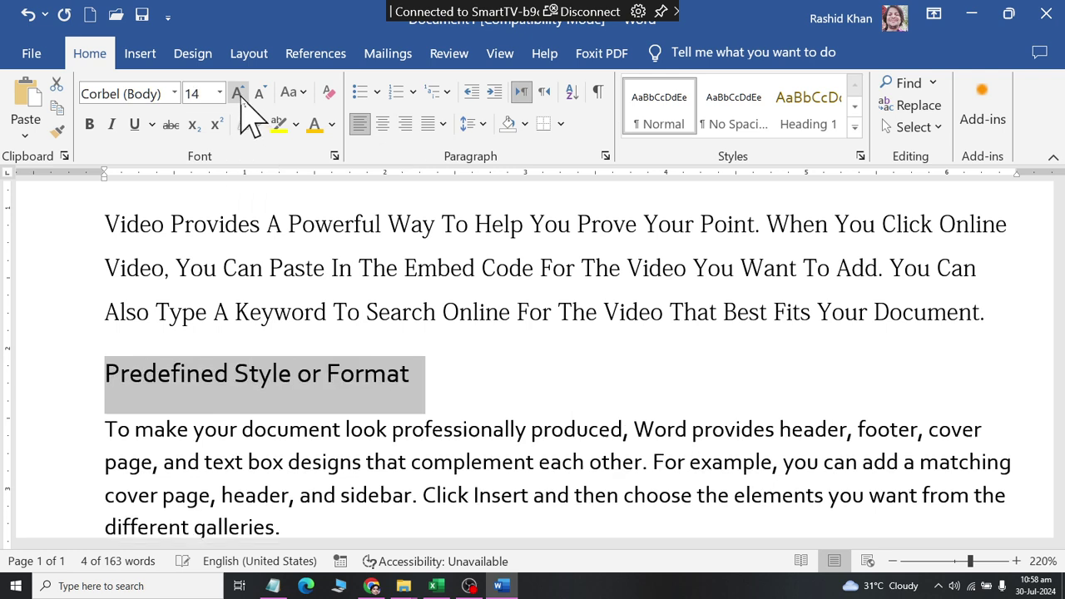
click(331, 124)
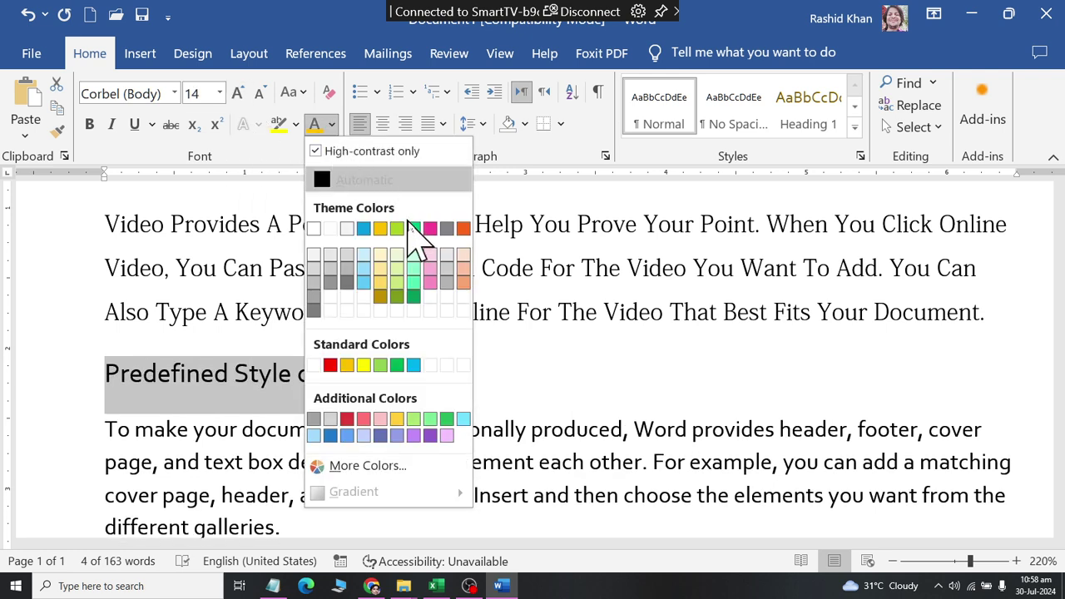
click(434, 230)
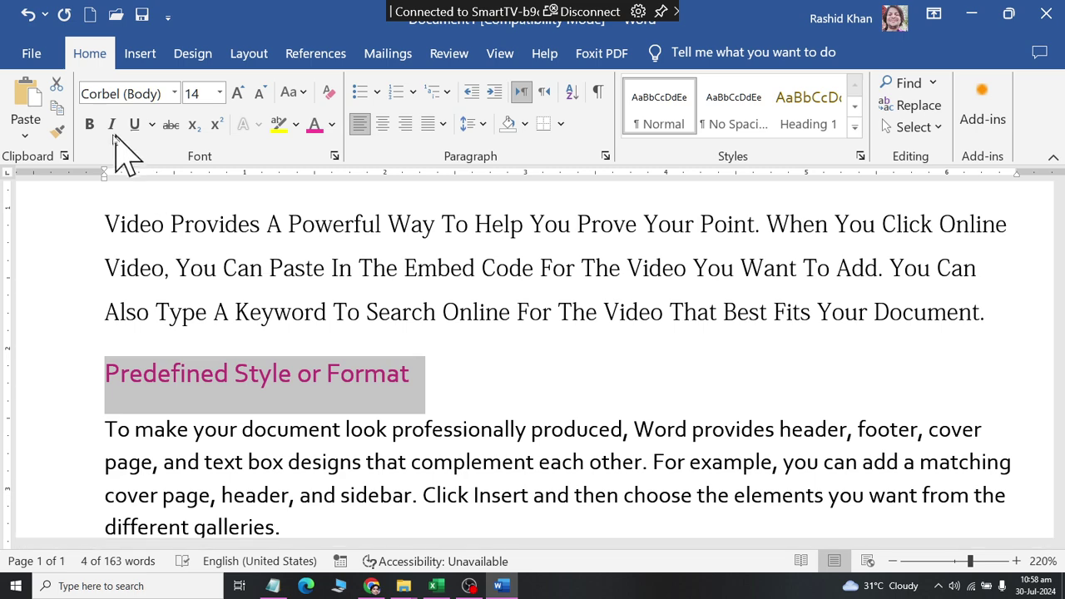
click(89, 123)
click(379, 315)
scroll(387, 318, up, 1)
scroll(386, 317, up, 2)
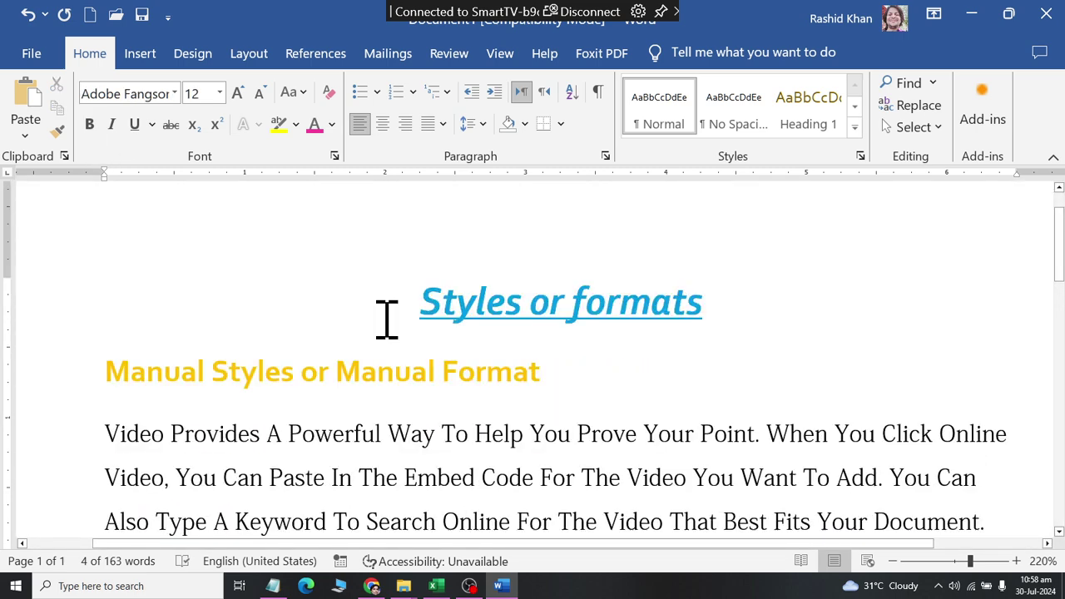
scroll(386, 316, down, 2)
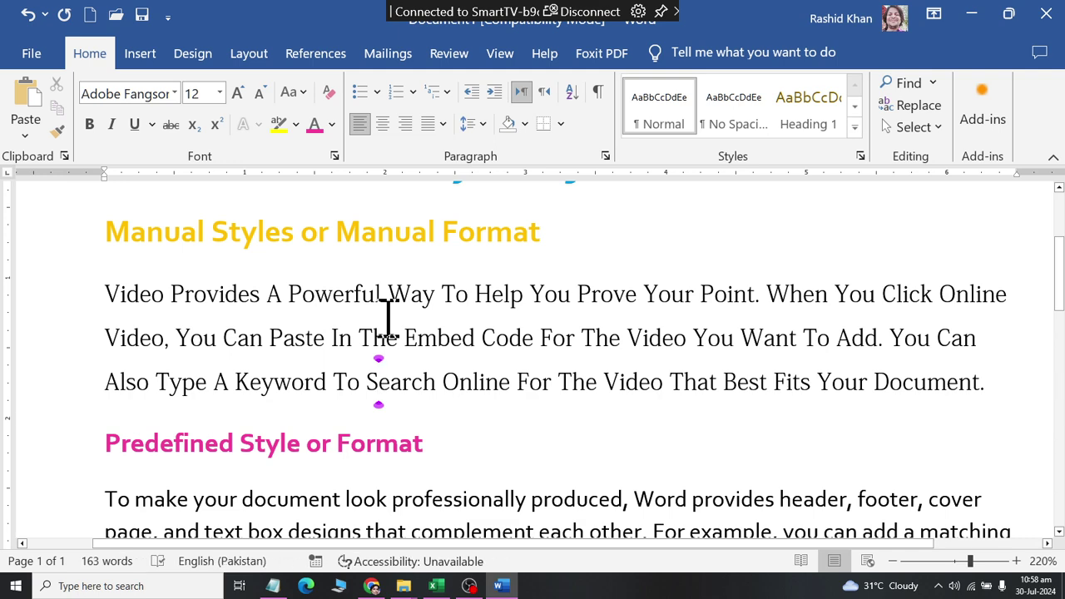
scroll(388, 314, up, 2)
scroll(388, 314, up, 1)
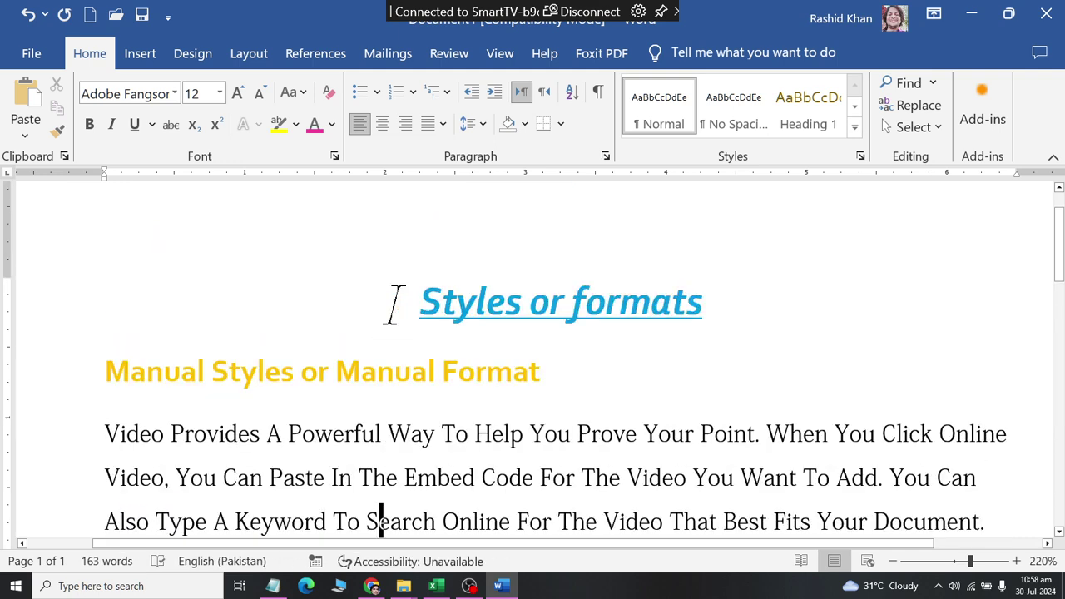
scroll(391, 301, down, 2)
scroll(395, 309, down, 2)
Type 'Microsoft Office Utilization' on a new line after 'galleries.' and select it.
click(367, 471)
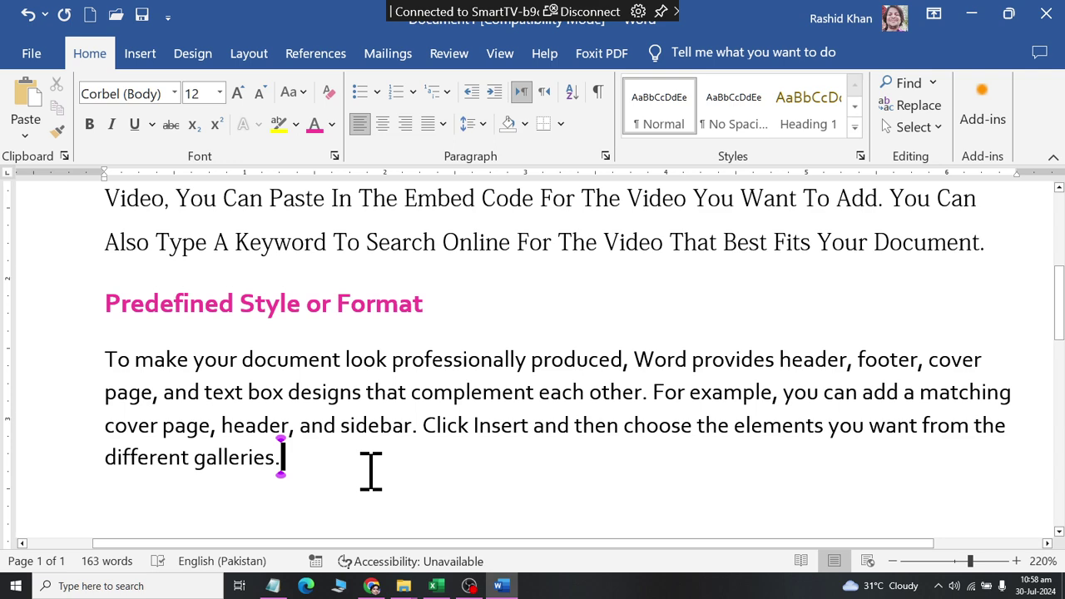
key(Return)
text(Microsof)
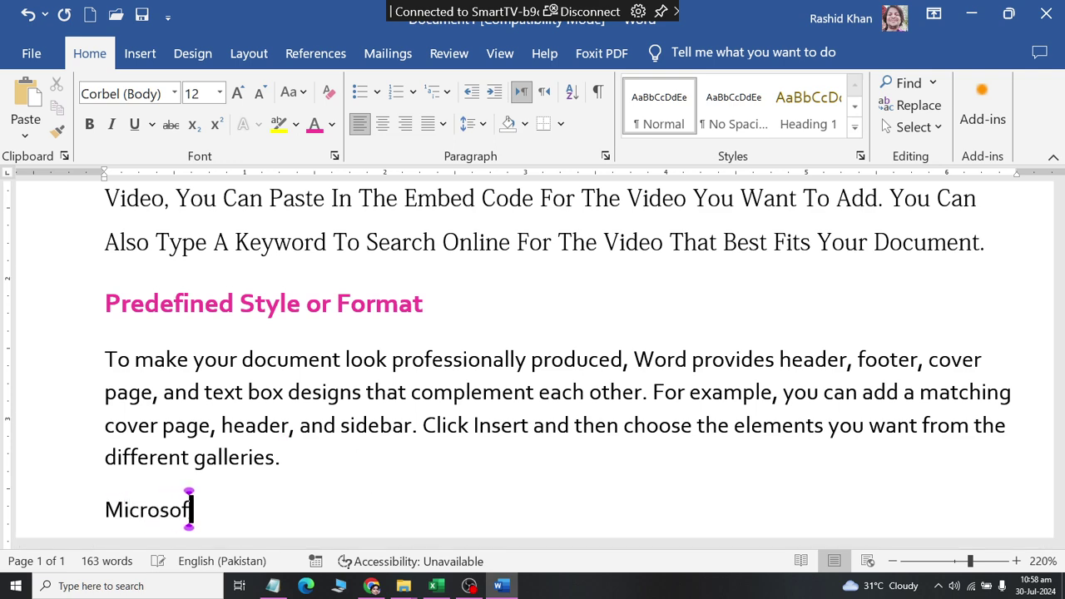
text(t Office Ut)
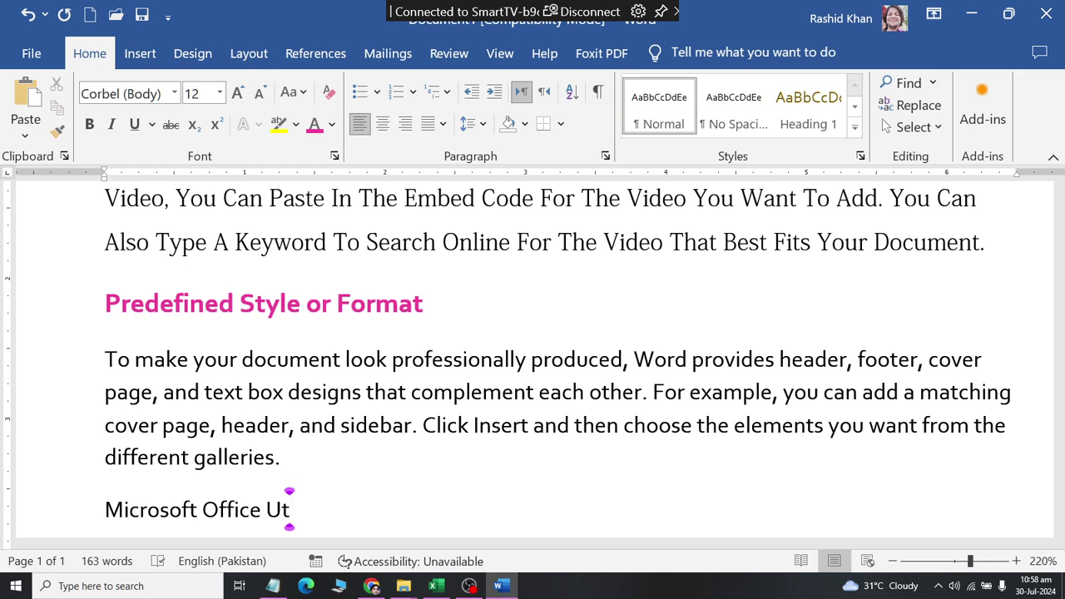
text(ilization)
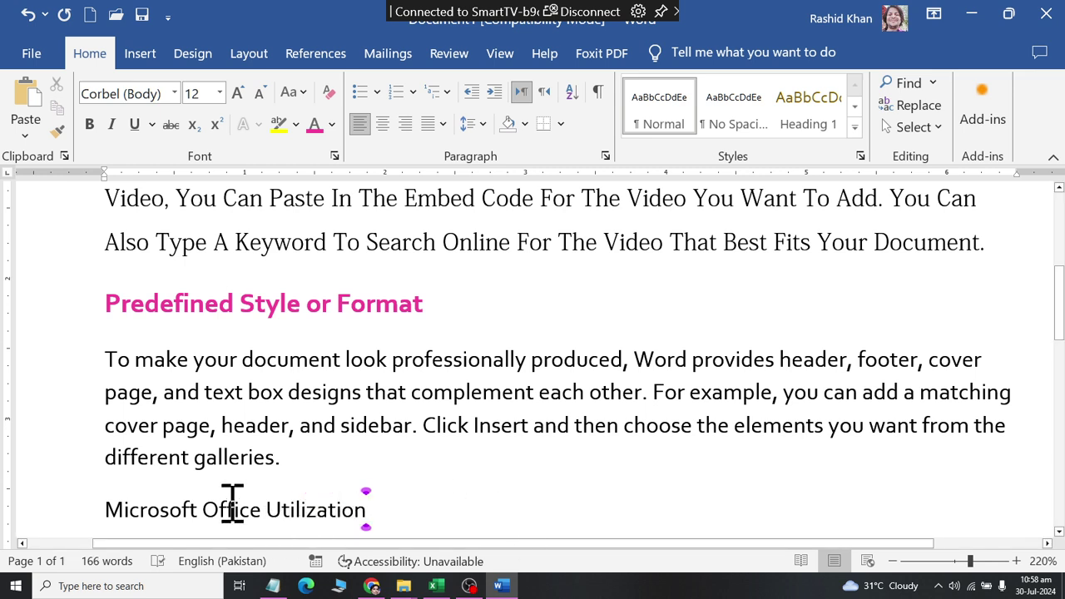
scroll(247, 499, up, 5)
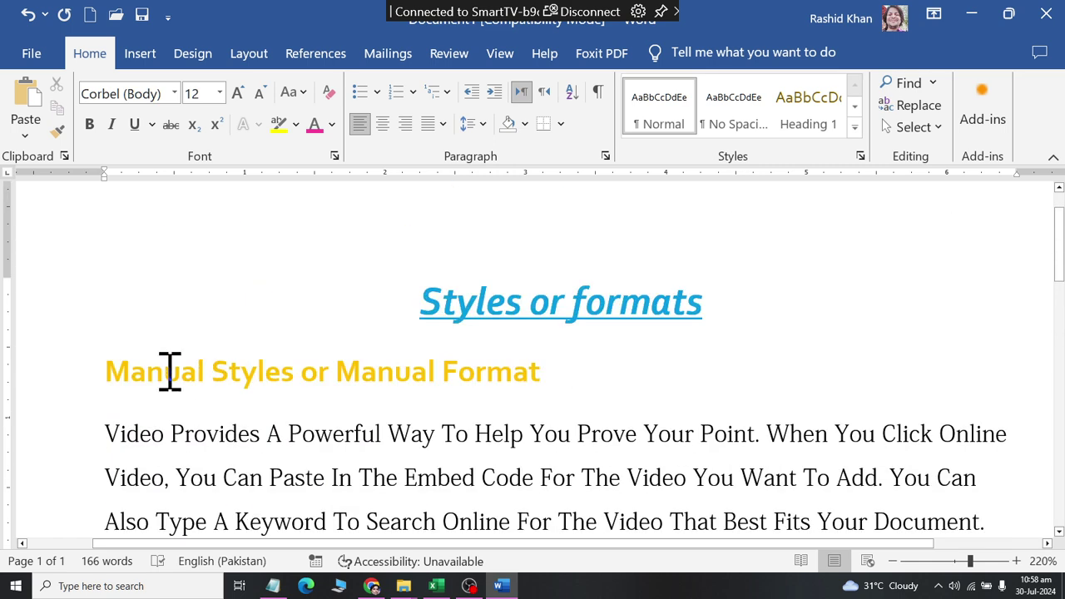
scroll(477, 361, down, 1)
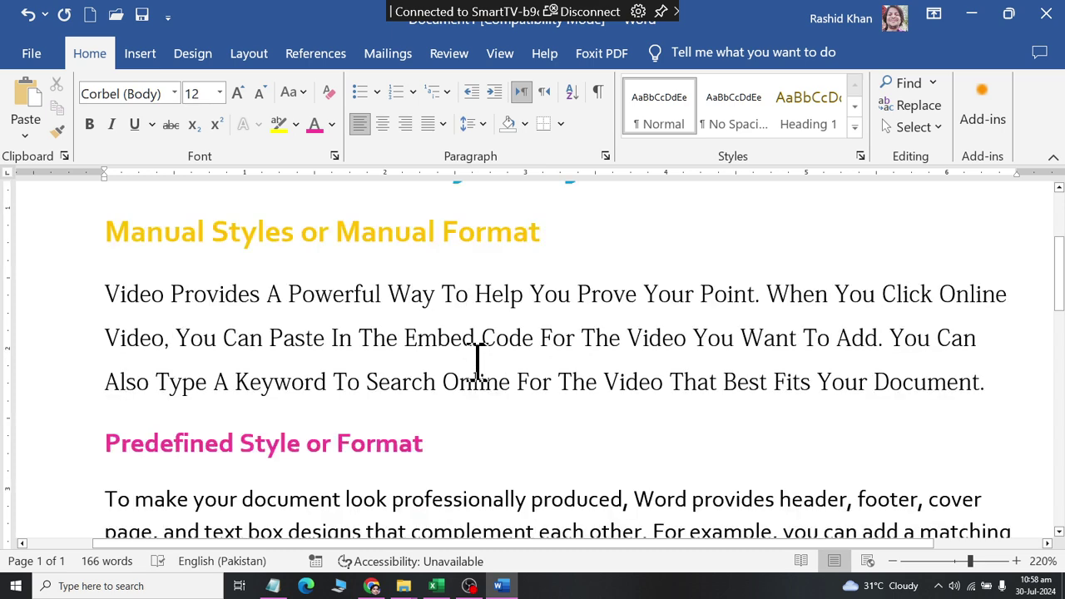
scroll(477, 361, up, 2)
scroll(178, 361, down, 3)
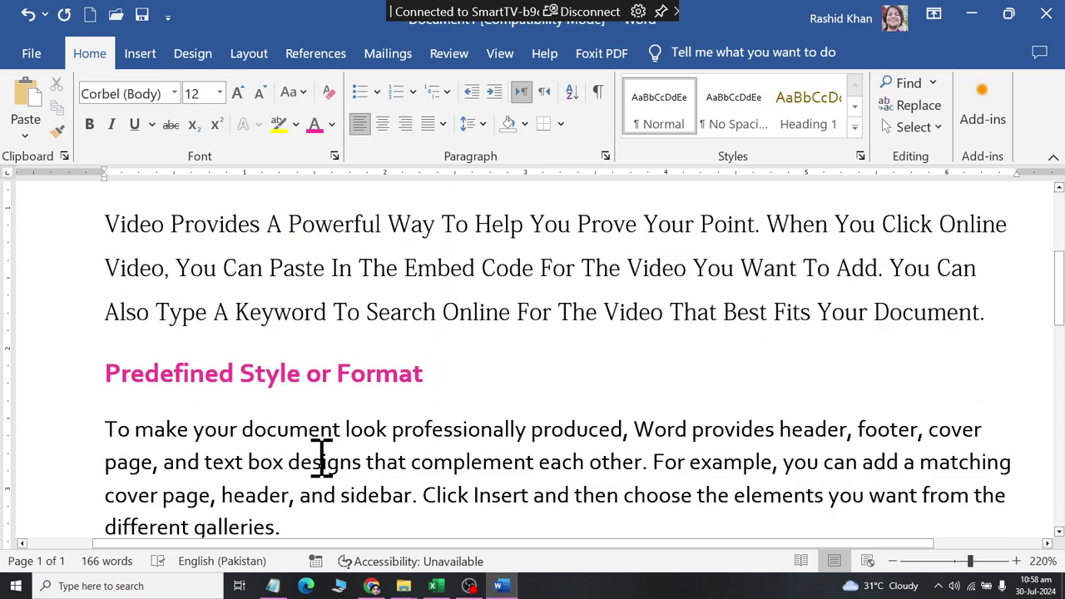
scroll(316, 451, down, 3)
click(77, 370)
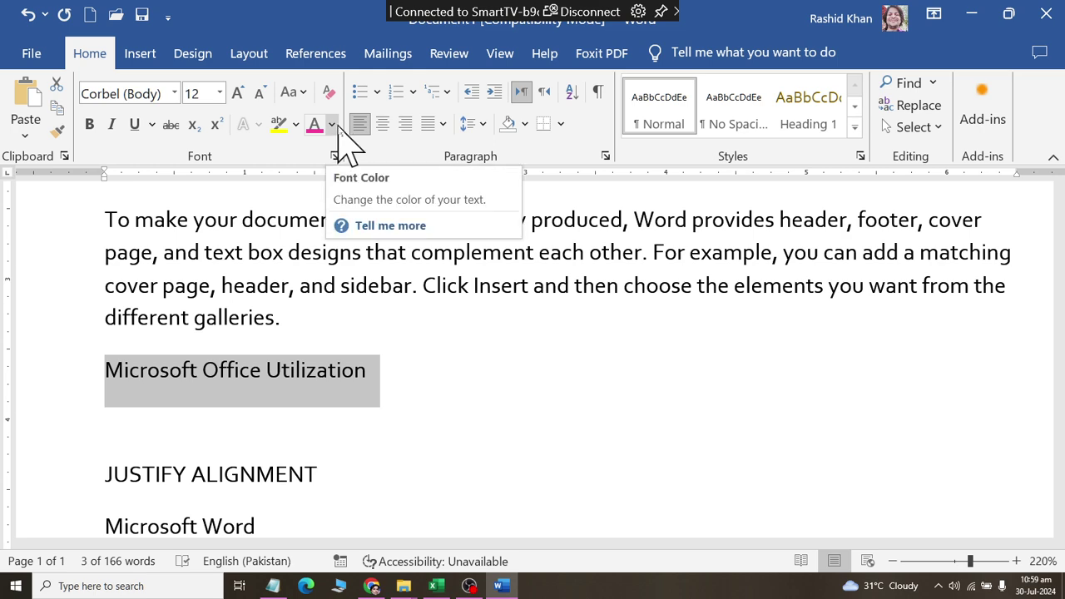
scroll(342, 381, up, 3)
scroll(154, 494, up, 2)
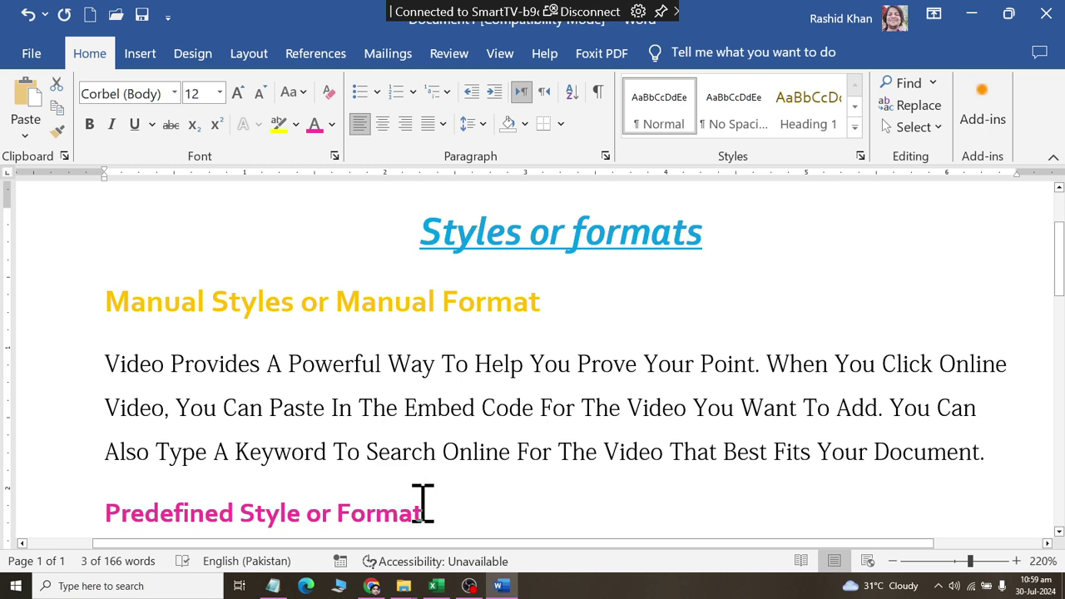
scroll(420, 499, down, 3)
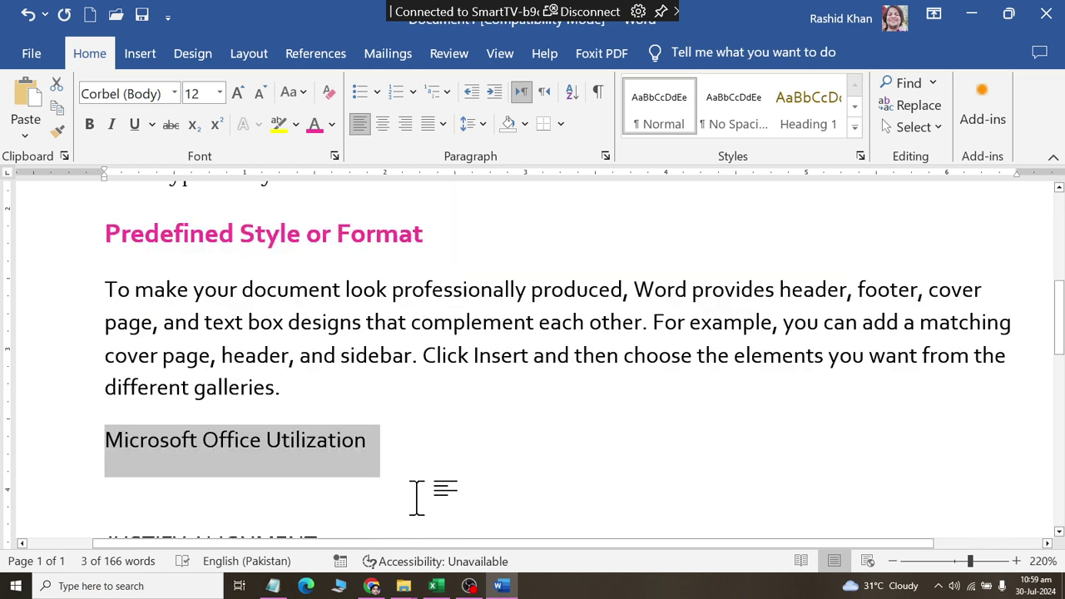
scroll(416, 494, up, 3)
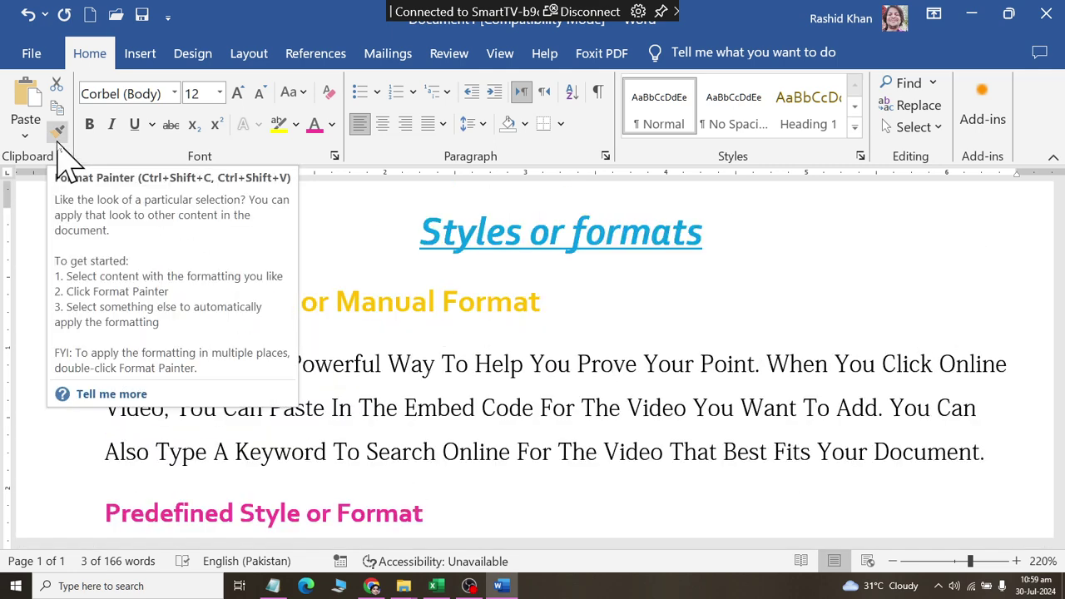
Copy the gold heading's formatting onto 'Microsoft Office Utilization' with Format Painter.
click(273, 451)
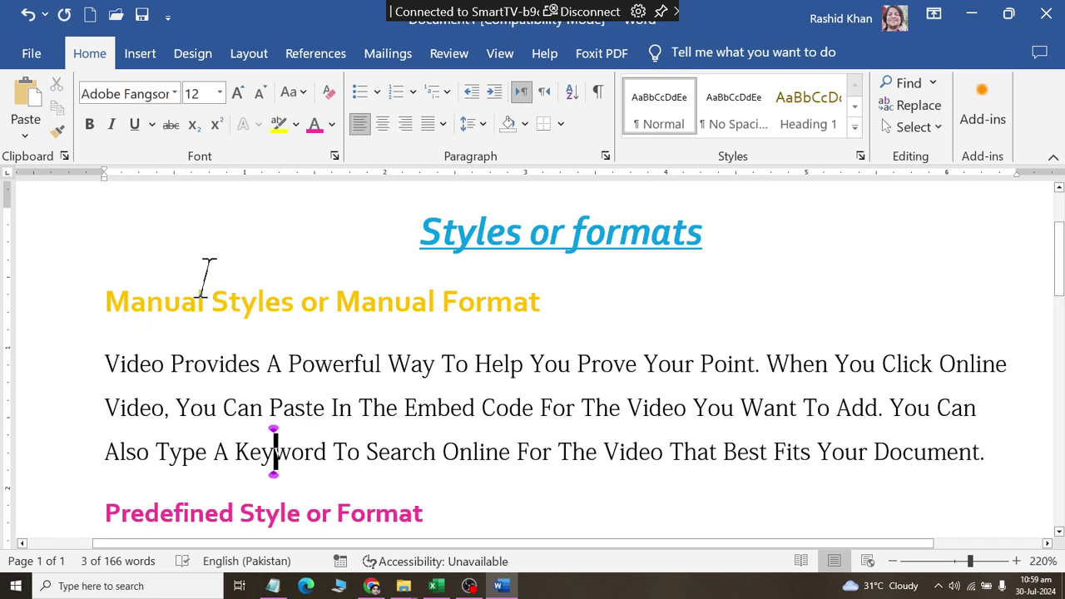
click(153, 297)
scroll(167, 333, down, 10)
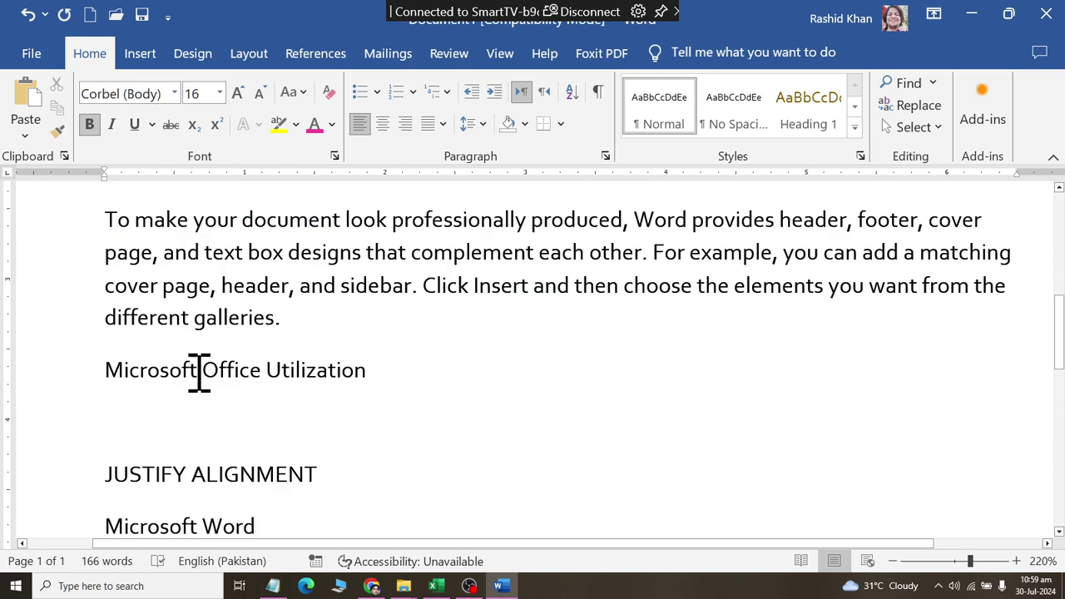
click(195, 369)
scroll(195, 367, up, 10)
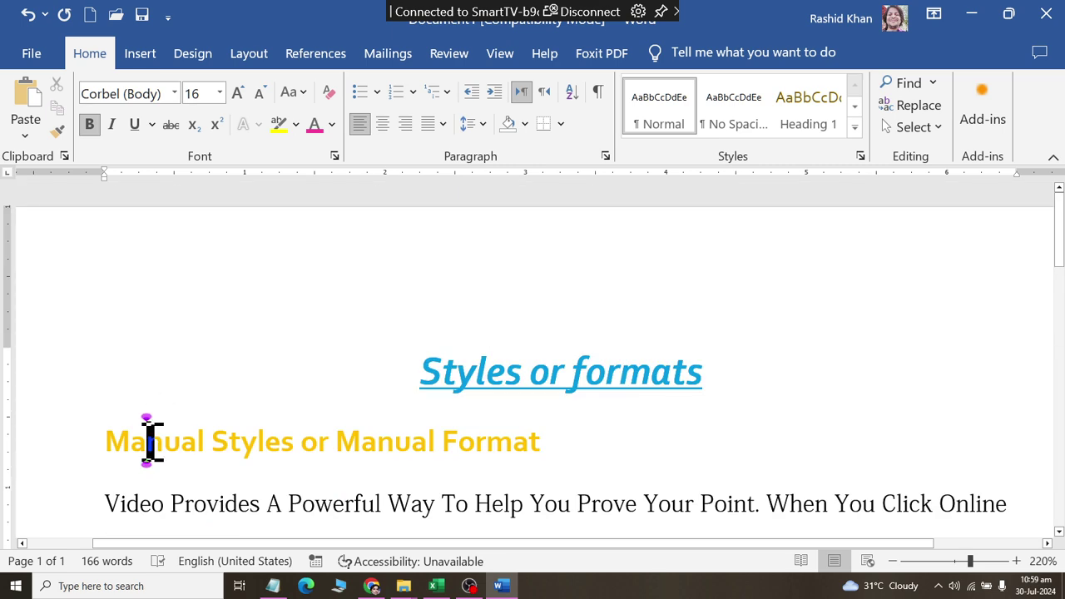
click(57, 133)
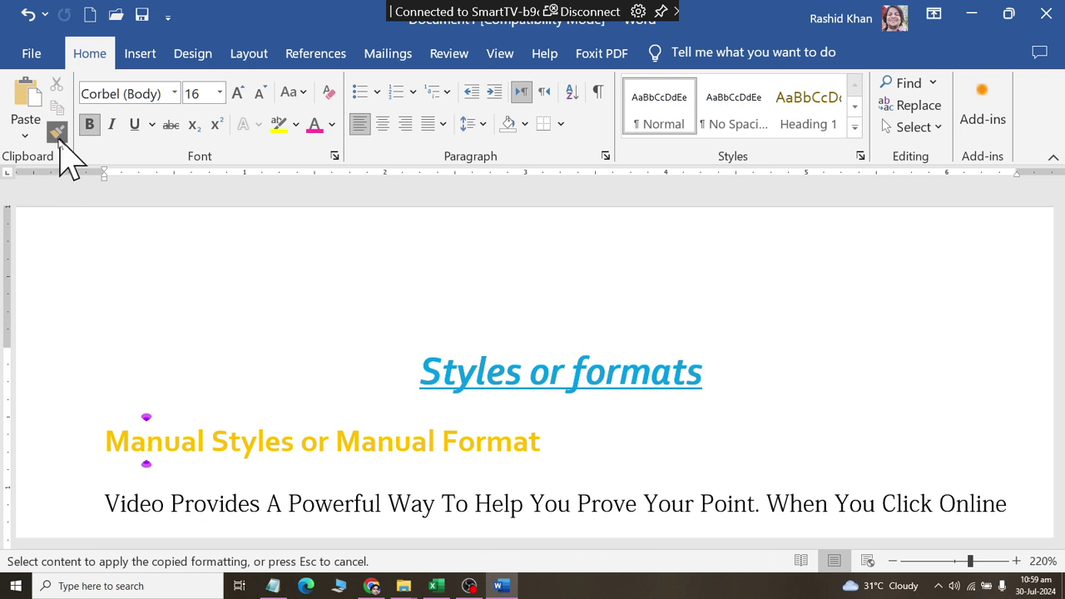
scroll(146, 199, down, 5)
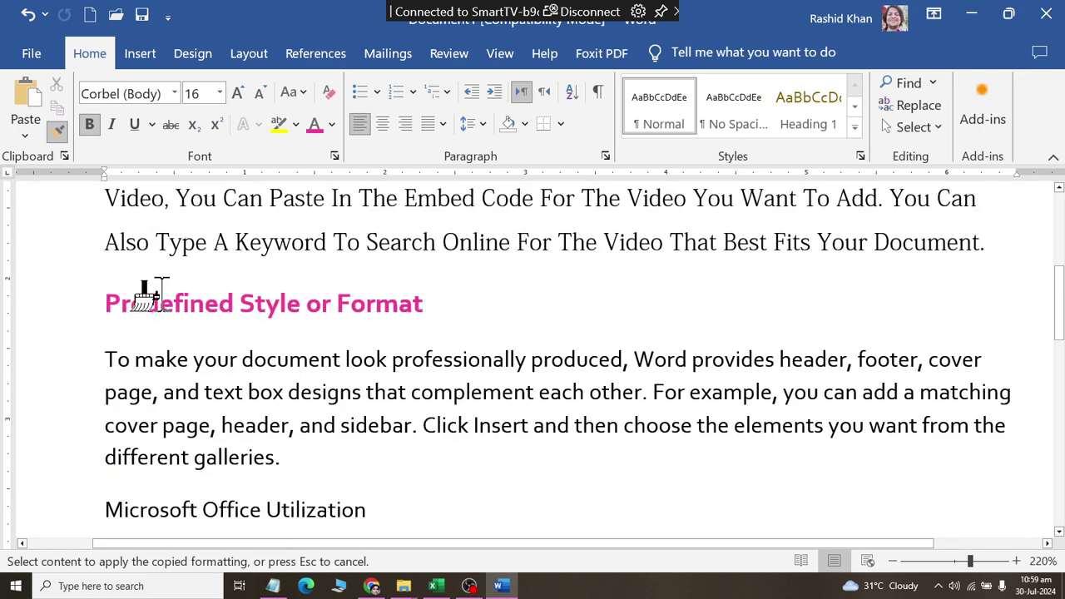
scroll(93, 301, down, 2)
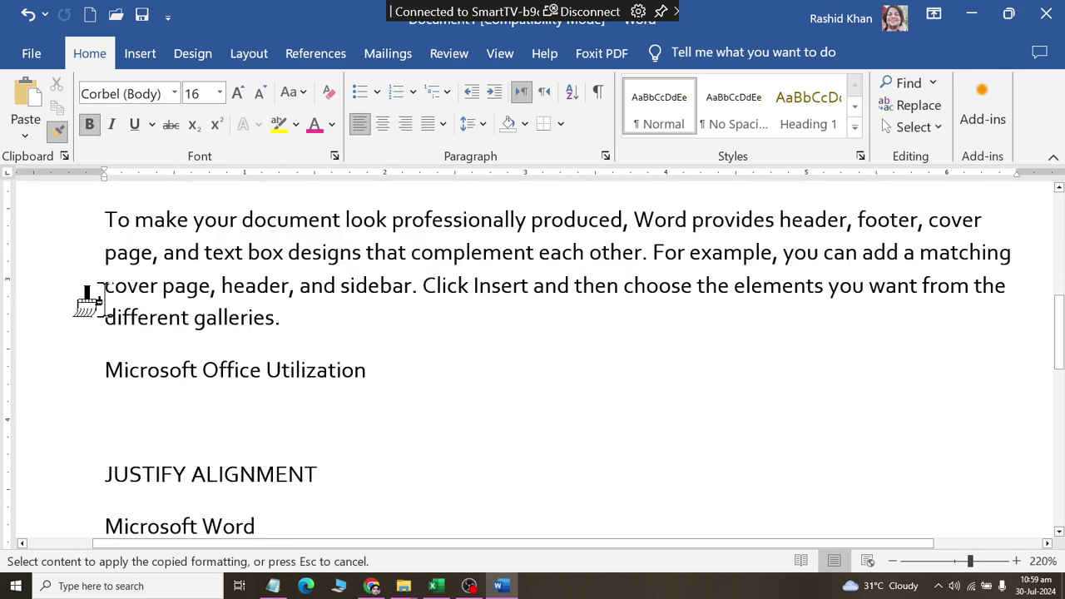
drag(108, 372, 353, 379)
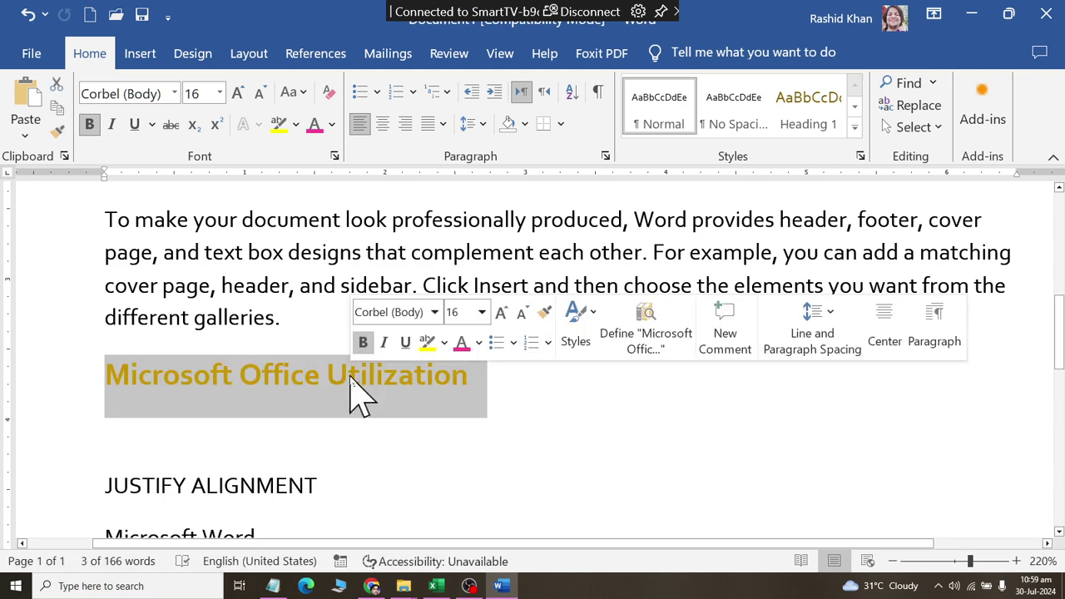
Paint the pink Predefined heading's formatting onto JUSTIFY ALIGNMENT.
scroll(352, 391, up, 3)
scroll(347, 380, up, 2)
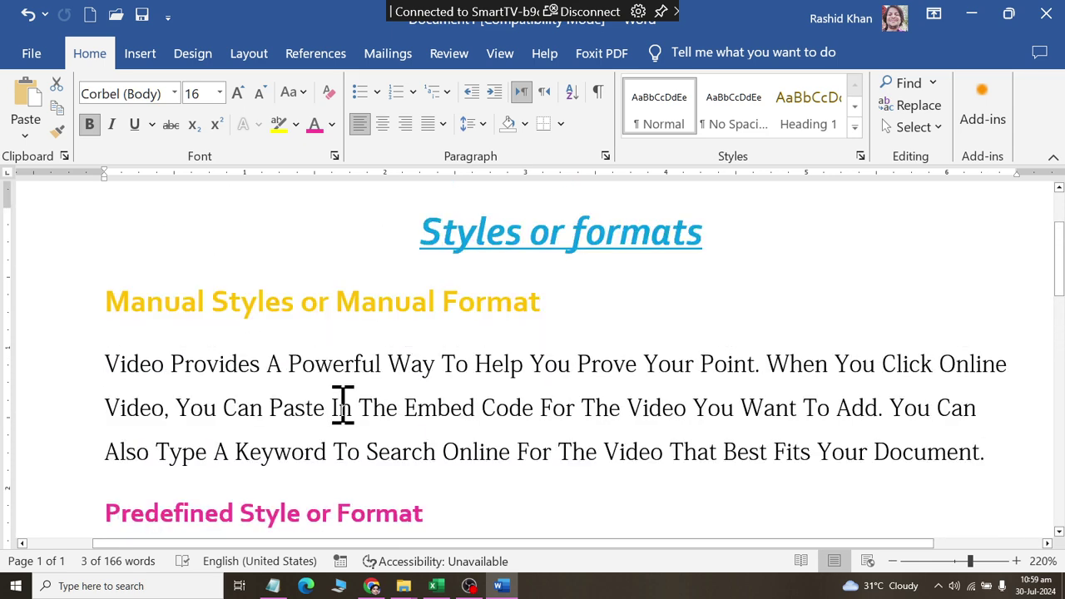
scroll(341, 404, down, 1)
click(356, 439)
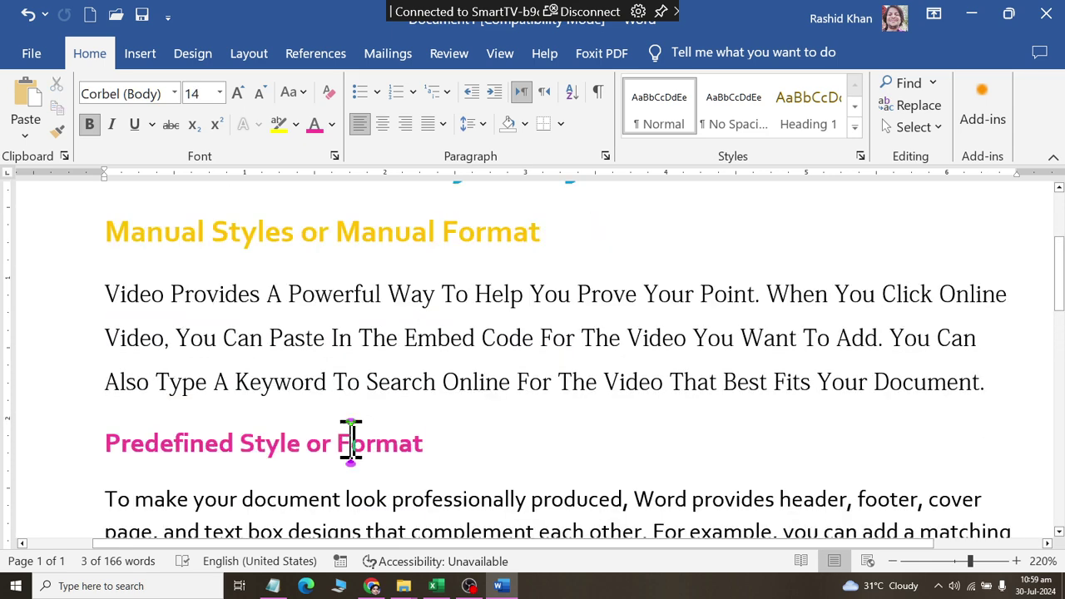
click(56, 131)
scroll(212, 350, down, 2)
scroll(215, 349, down, 4)
drag(316, 349, 84, 344)
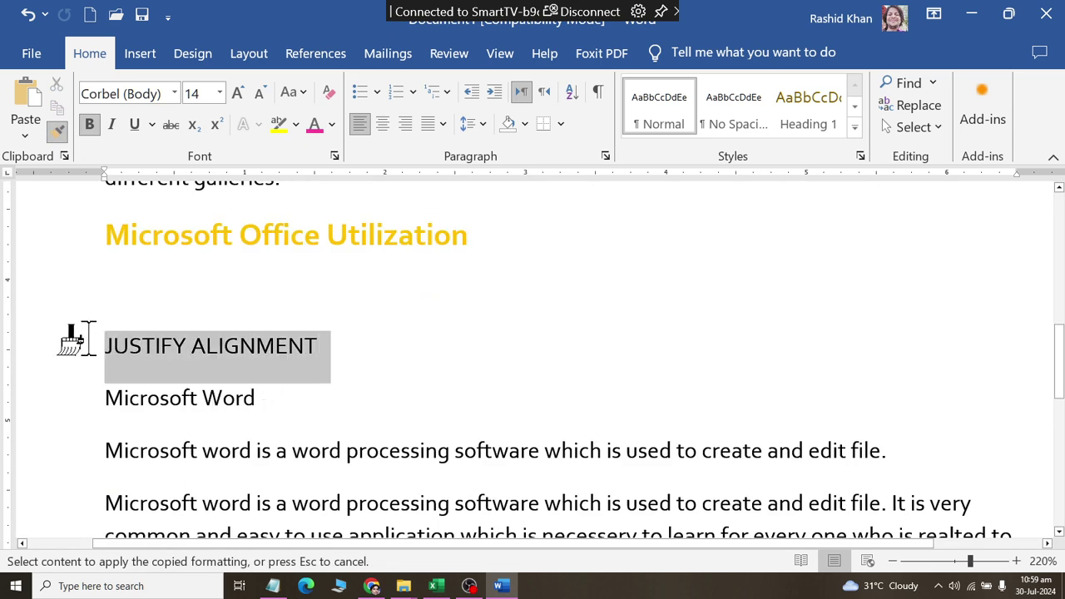
scroll(190, 432, up, 2)
scroll(190, 435, up, 4)
scroll(199, 428, up, 1)
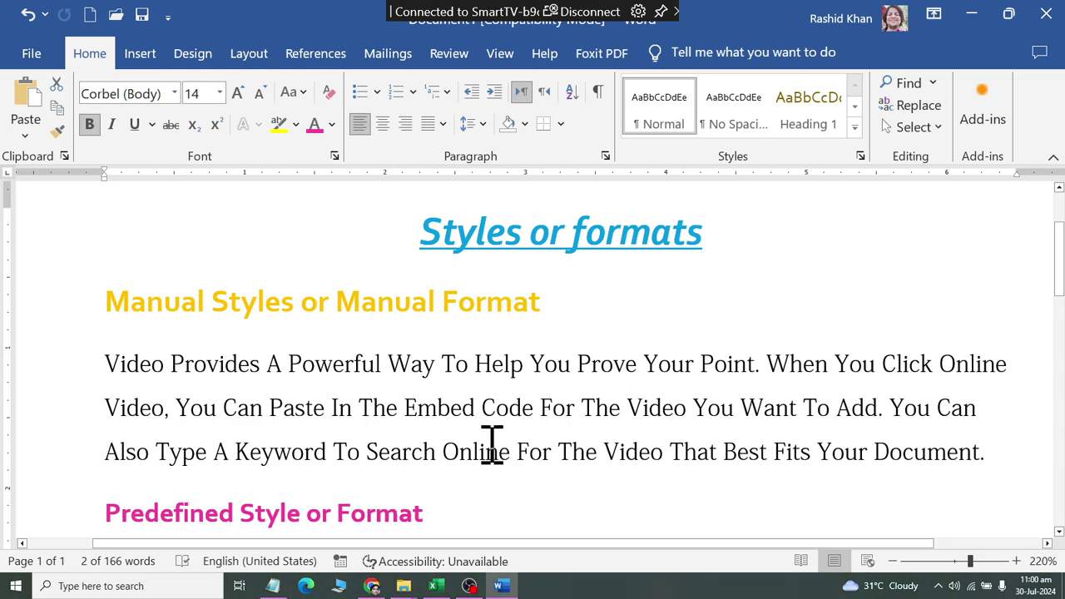
Highlight the full bold pink 'Predefined Style or Format' heading line.
scroll(441, 447, down, 1)
scroll(441, 449, down, 1)
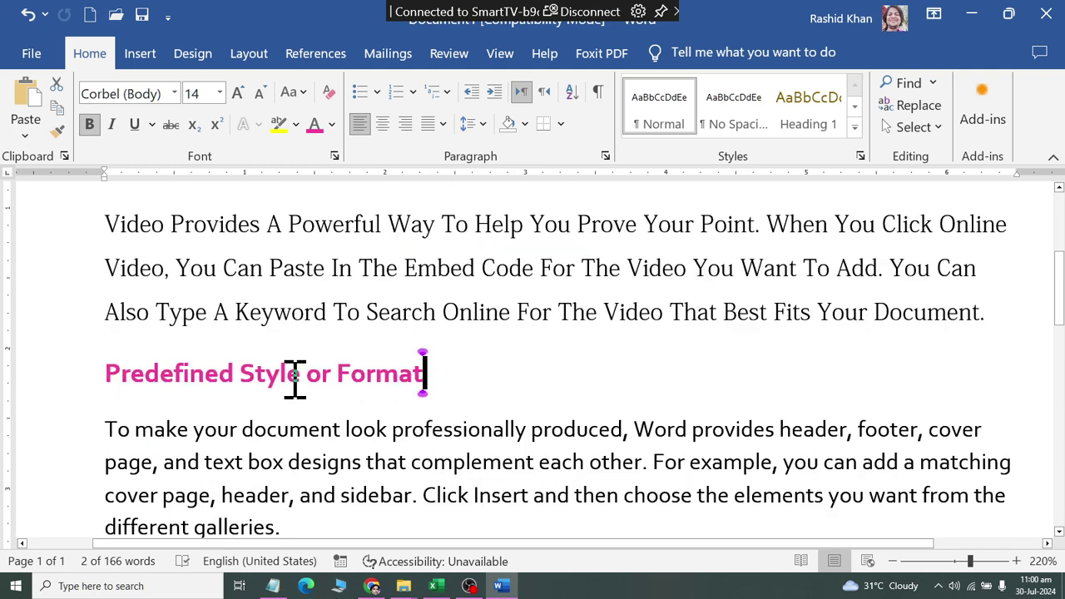
drag(428, 375, 107, 385)
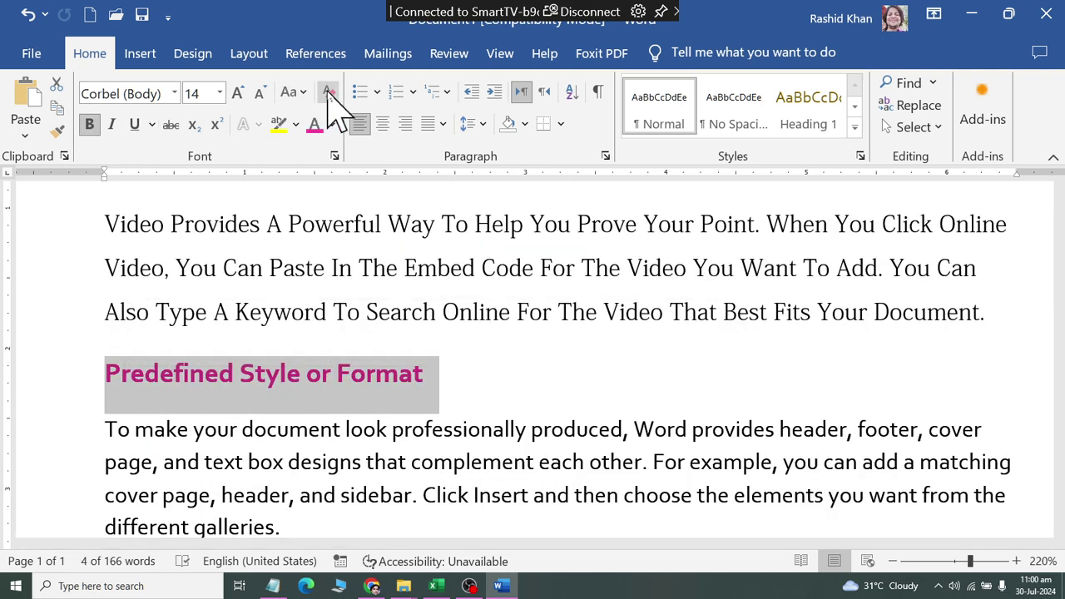